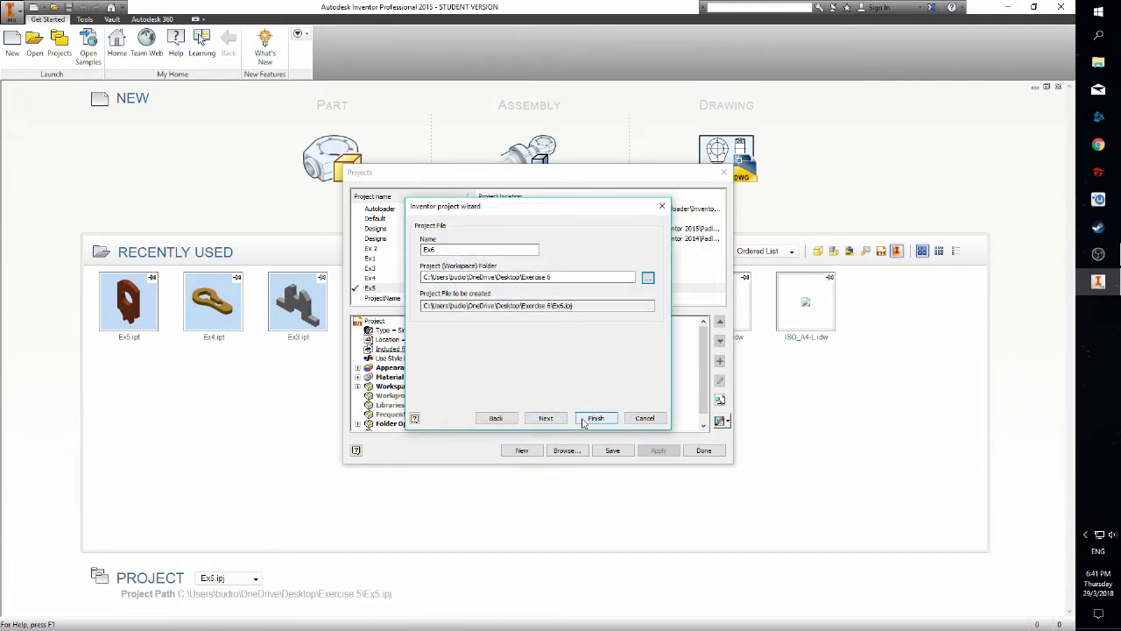
- Finish creating the Ex6 project and create a new part from the metric Standard (mm).ipt template
{"action": "left_click", "coordinate": [585, 420]}
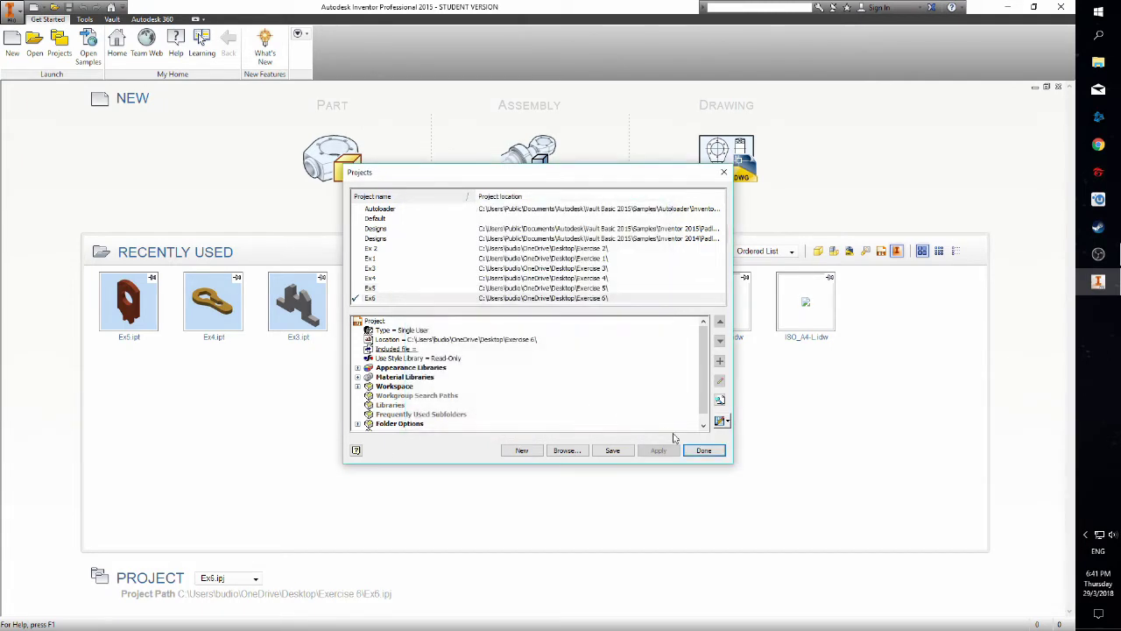
{"action": "left_click", "coordinate": [703, 450]}
{"action": "left_click", "coordinate": [13, 44]}
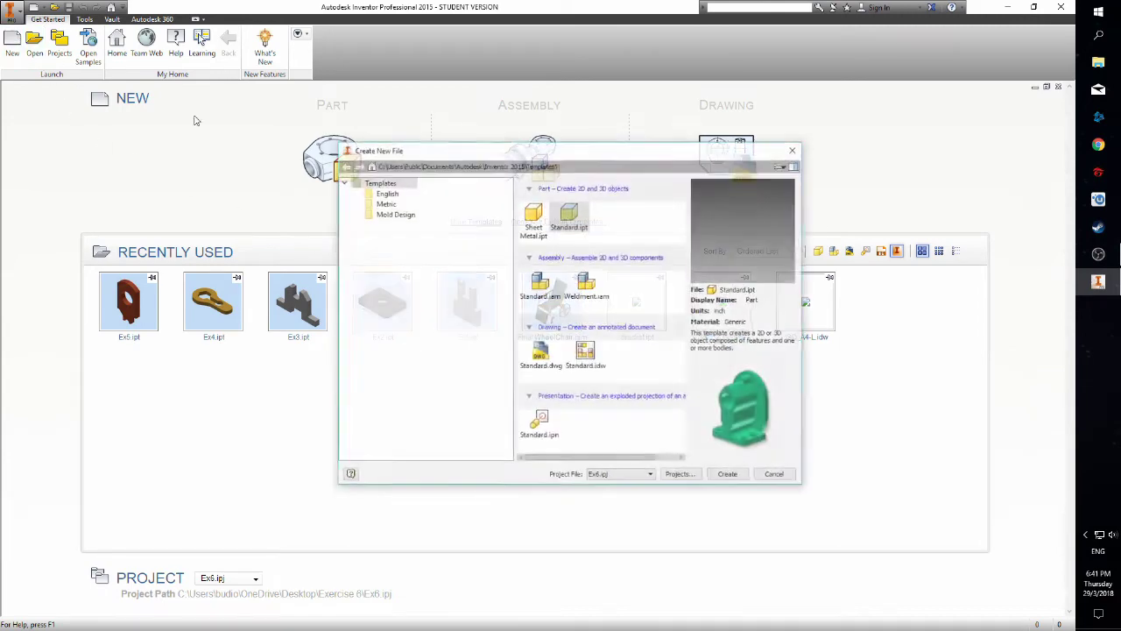
{"action": "left_click", "coordinate": [386, 203]}
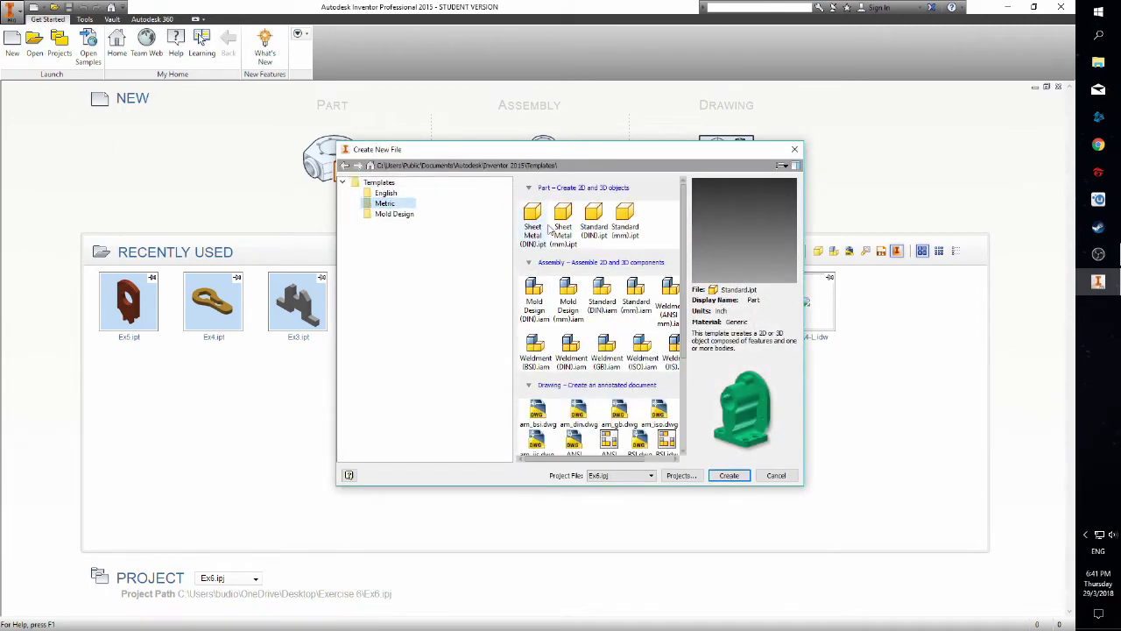
{"action": "double_click", "coordinate": [625, 221]}
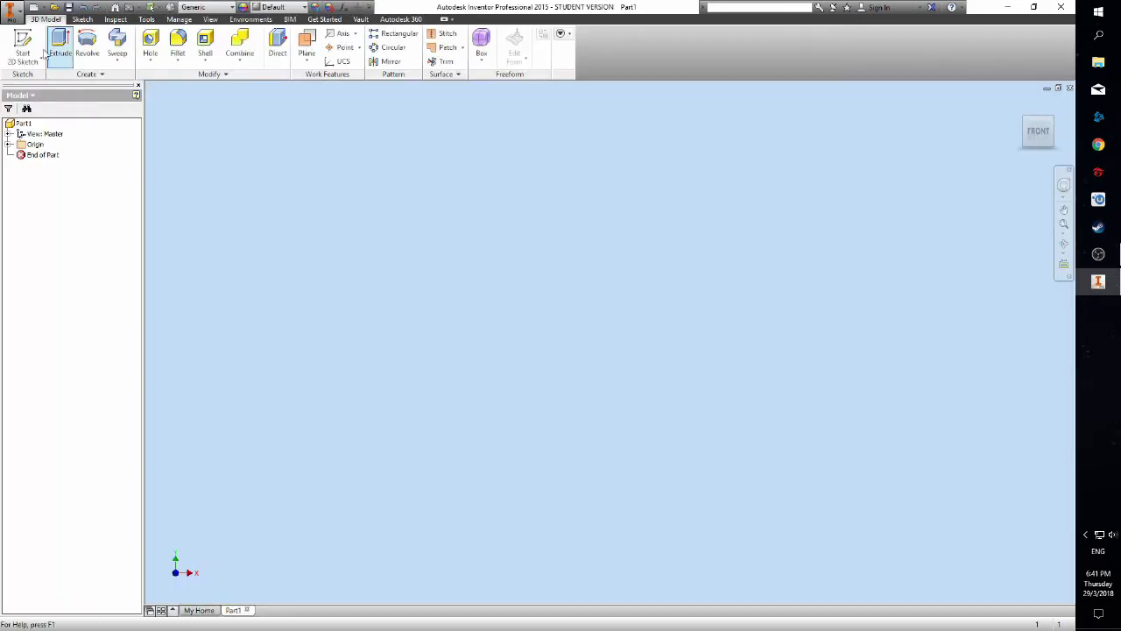
- Start a 2D sketch on the horizontal XY origin plane
{"action": "left_click", "coordinate": [32, 46]}
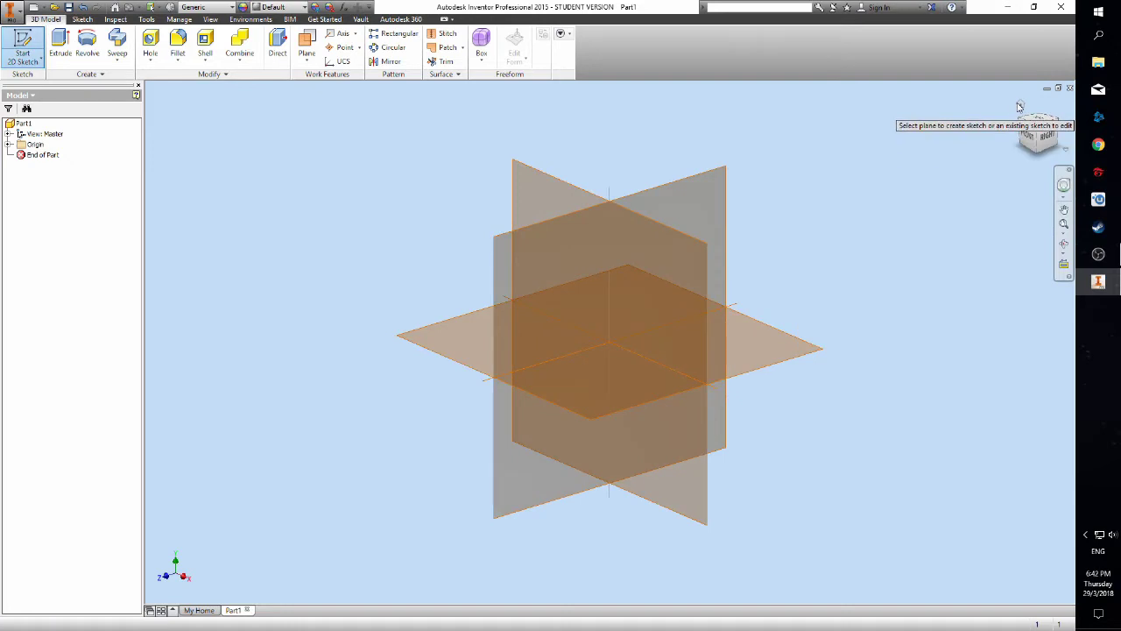
{"action": "left_click", "coordinate": [1022, 106]}
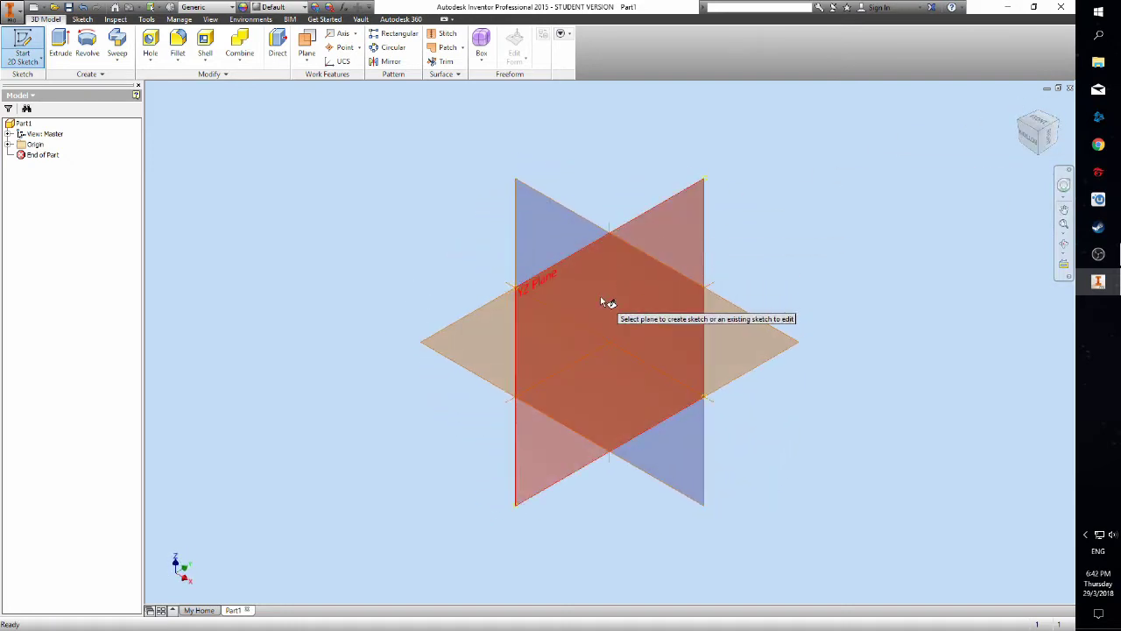
{"action": "left_click", "coordinate": [620, 400]}
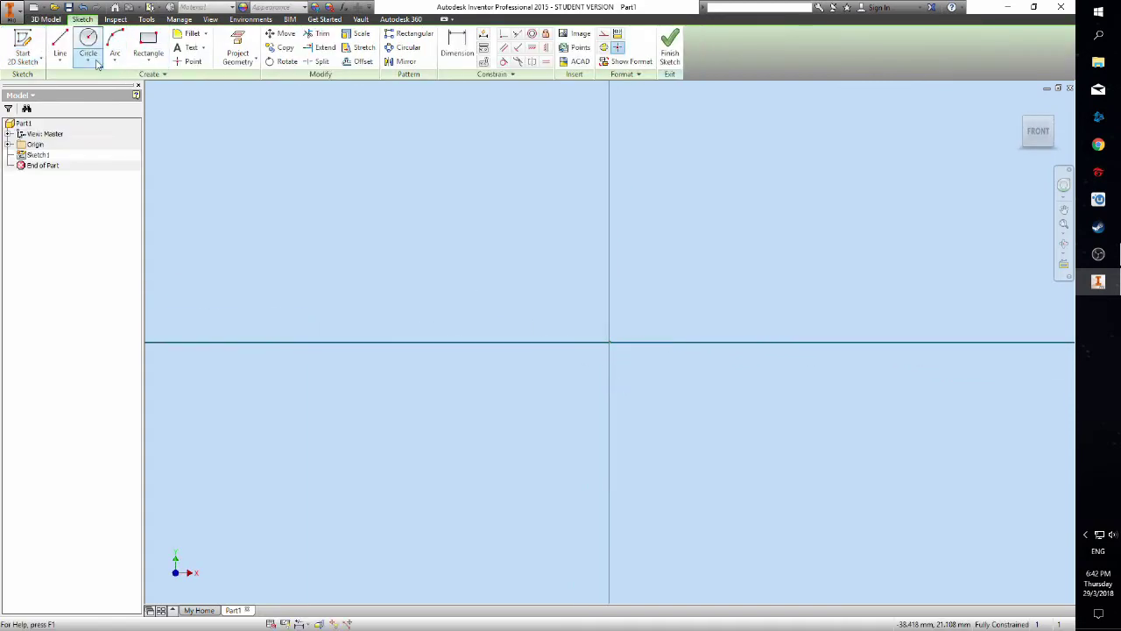
- Sketch a two-point center rectangle of 150 mm by 150 mm centred on the origin
{"action": "left_click", "coordinate": [92, 62]}
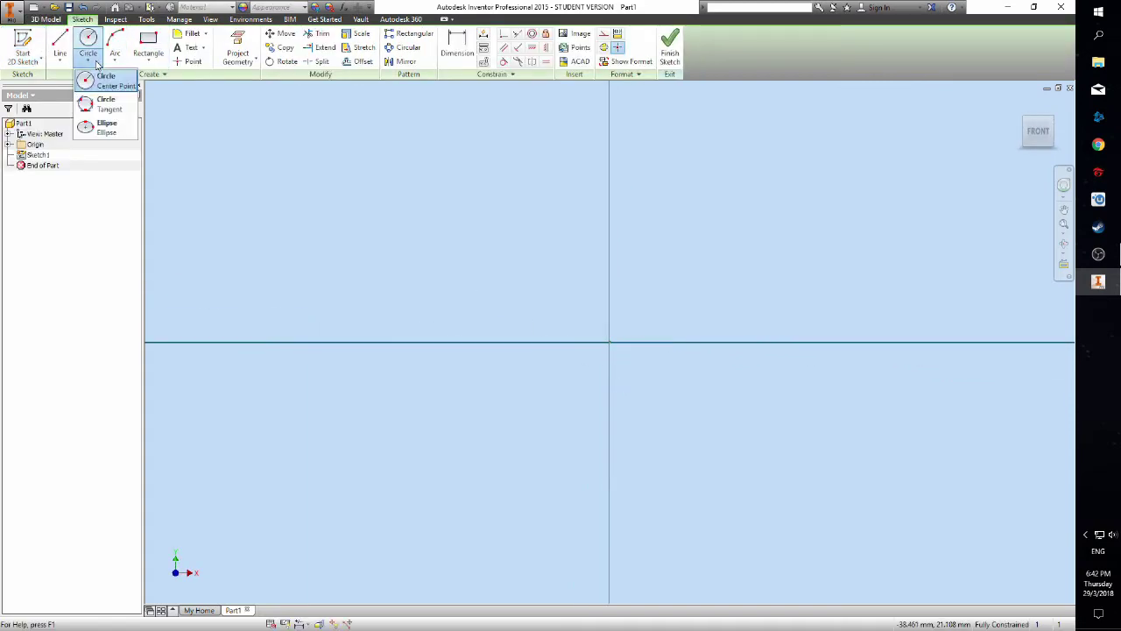
{"action": "left_click", "coordinate": [150, 65]}
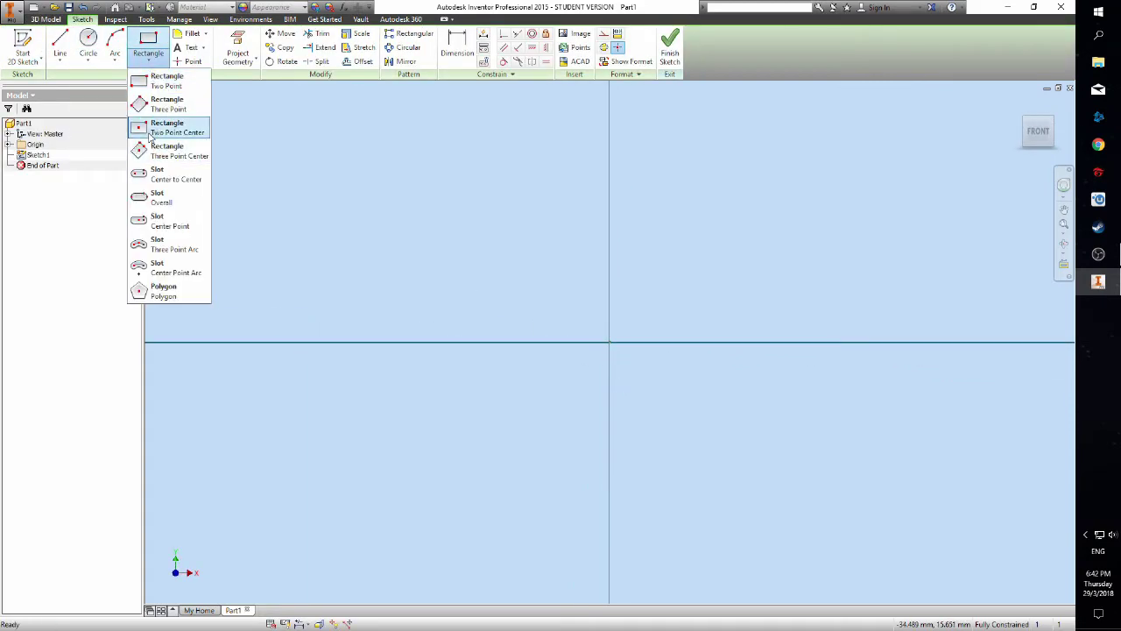
{"action": "left_click", "coordinate": [150, 135]}
{"action": "left_click", "coordinate": [609, 342]}
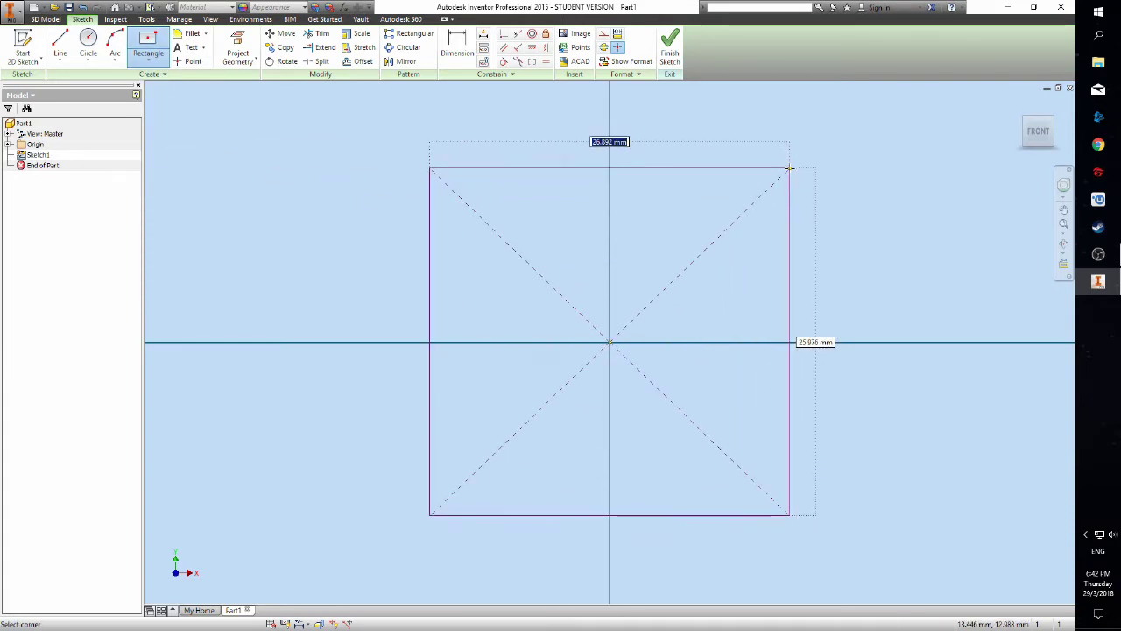
{"action": "type", "text": "15"}
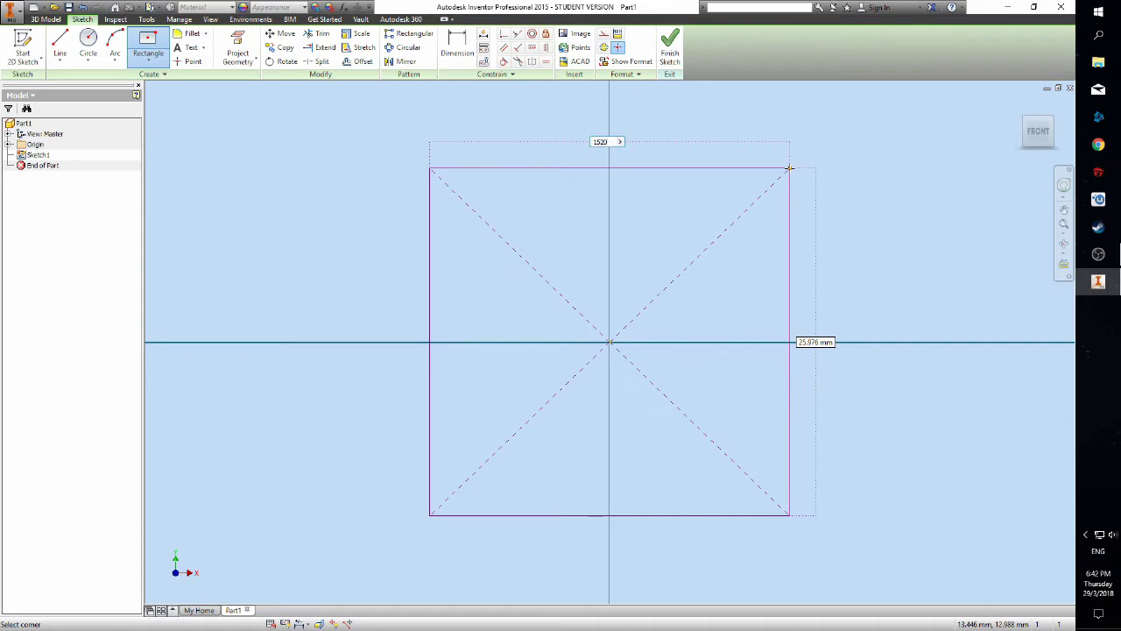
{"action": "type", "text": "0"}
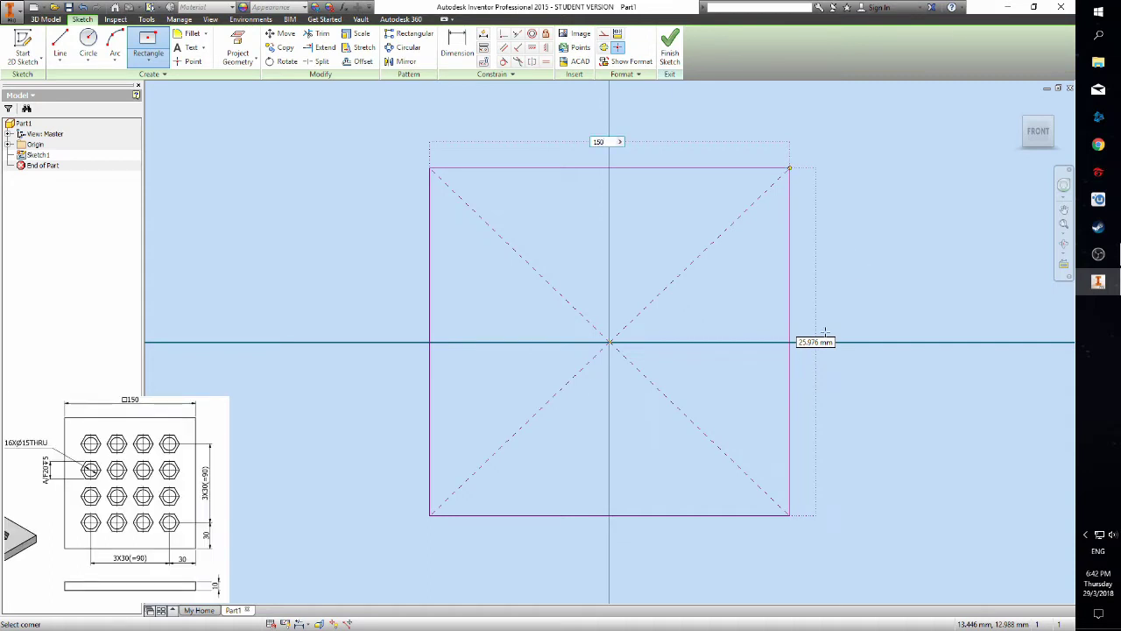
{"action": "key", "text": "Tab"}
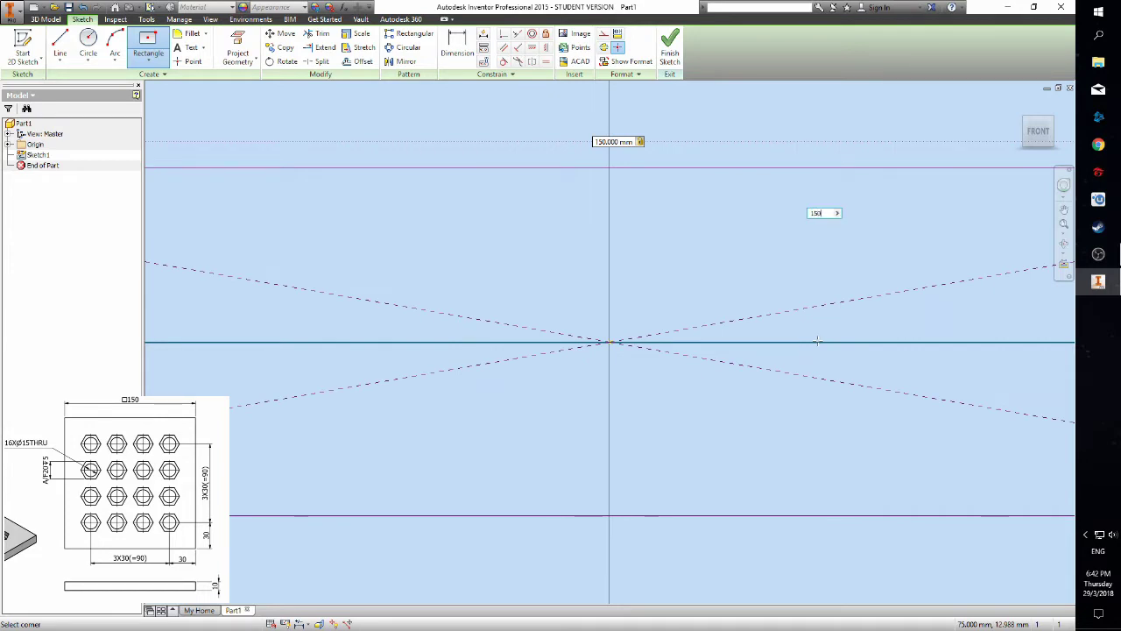
{"action": "type", "text": "150"}
{"action": "key", "text": "Return"}
{"action": "scroll", "coordinate": [765, 278], "scroll_direction": "up", "scroll_amount": 3}
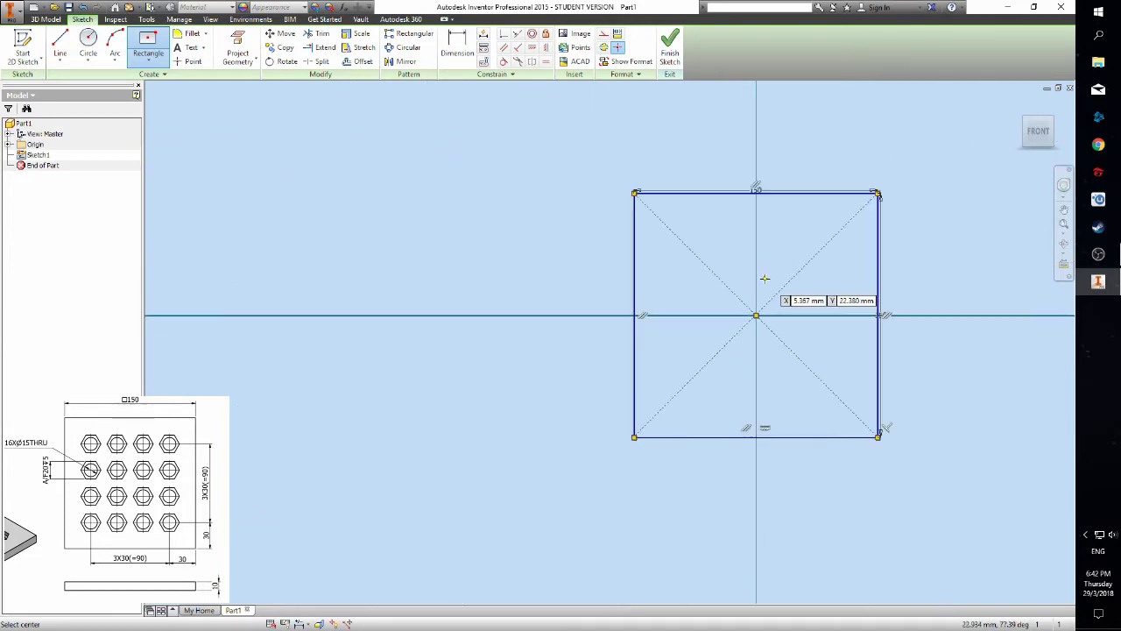
{"action": "middle_click_drag", "start_coordinate": [764, 278], "coordinate": [628, 278]}
{"action": "key", "text": "Escape"}
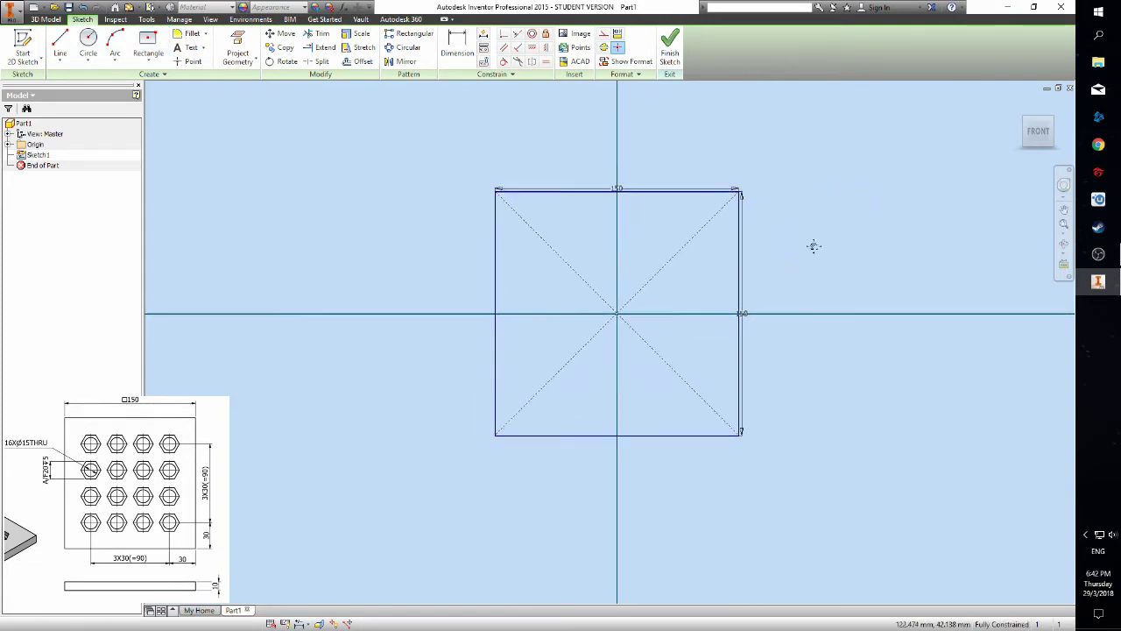
- Extrude the square profile 10 mm upward into a solid plate
{"action": "middle_click_drag", "start_coordinate": [814, 246], "coordinate": [798, 247]}
{"action": "left_click", "coordinate": [45, 19]}
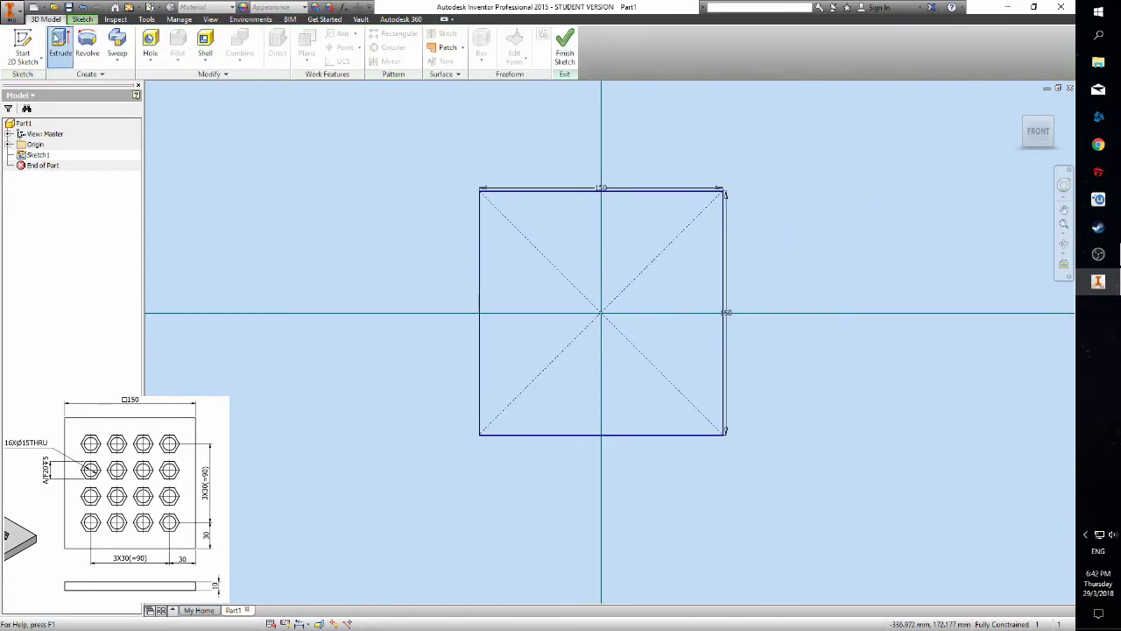
{"action": "left_click", "coordinate": [59, 42]}
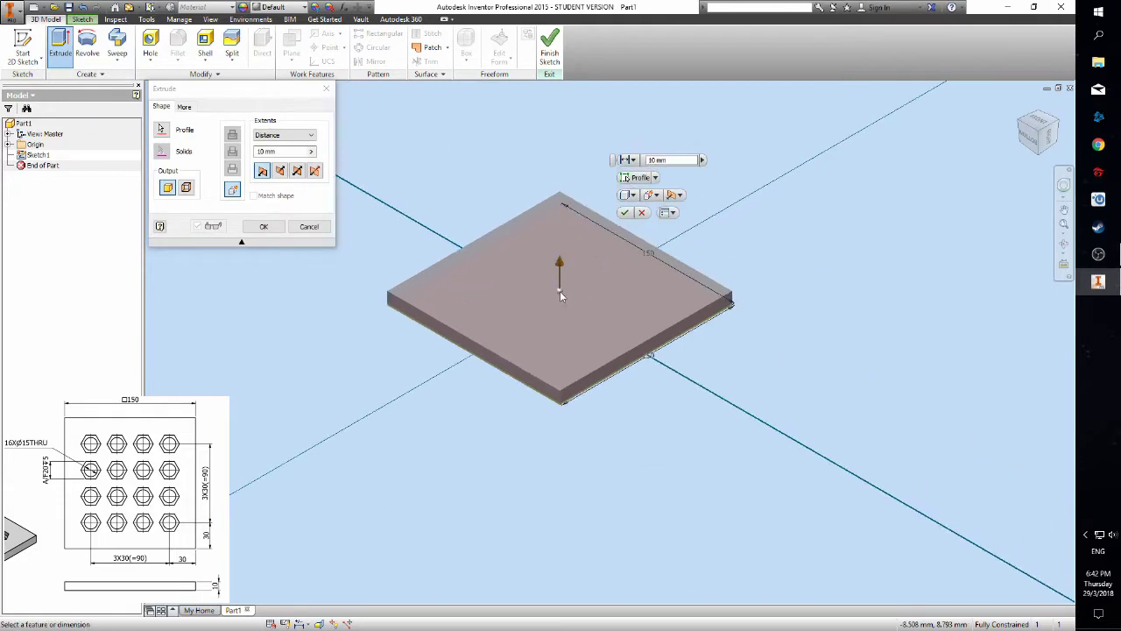
{"action": "scroll", "coordinate": [561, 296], "scroll_direction": "up", "scroll_amount": 3}
{"action": "left_click", "coordinate": [627, 216]}
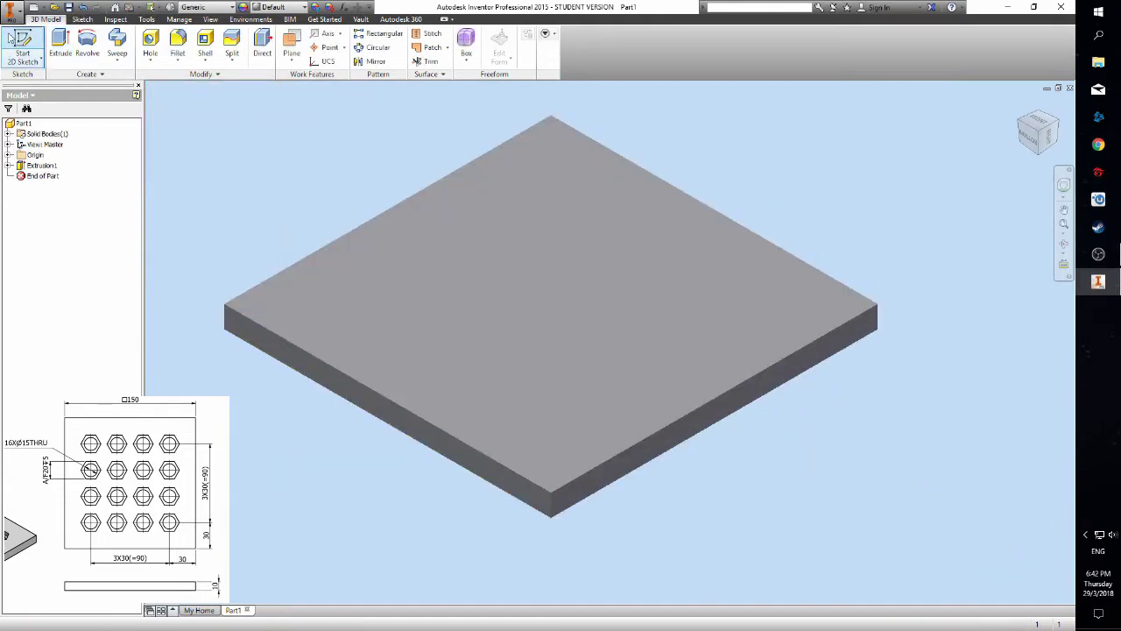
- Start a sketch on the plate's top face and draw a circumscribed hexagon about 19 mm across flats near its upper-left corner
{"action": "left_click", "coordinate": [23, 46]}
{"action": "left_click", "coordinate": [599, 185]}
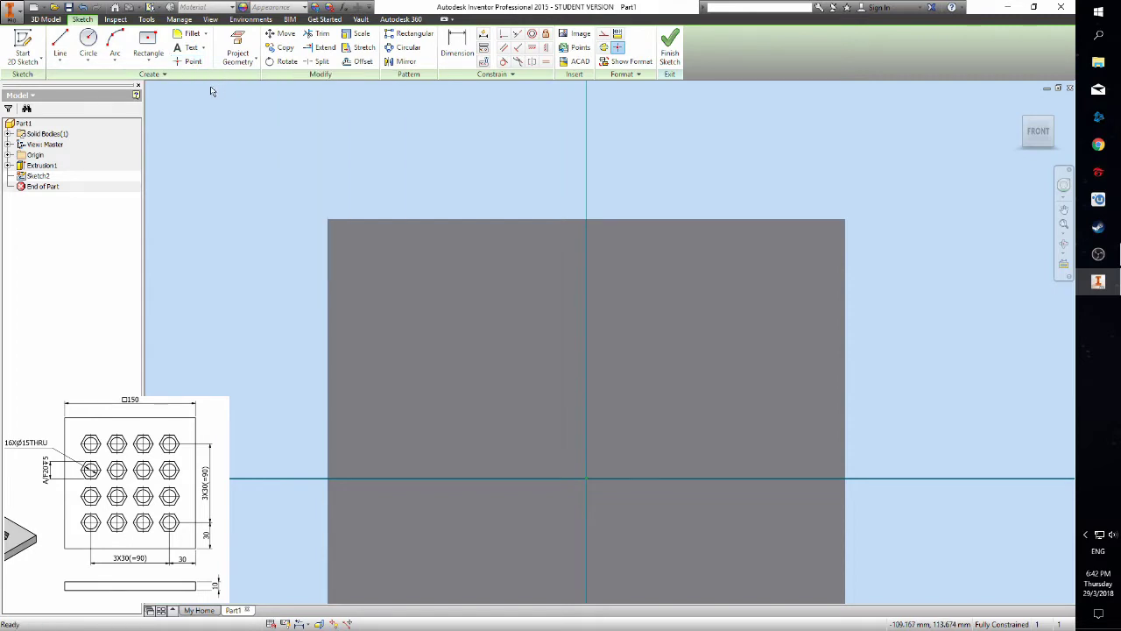
{"action": "left_click", "coordinate": [148, 64]}
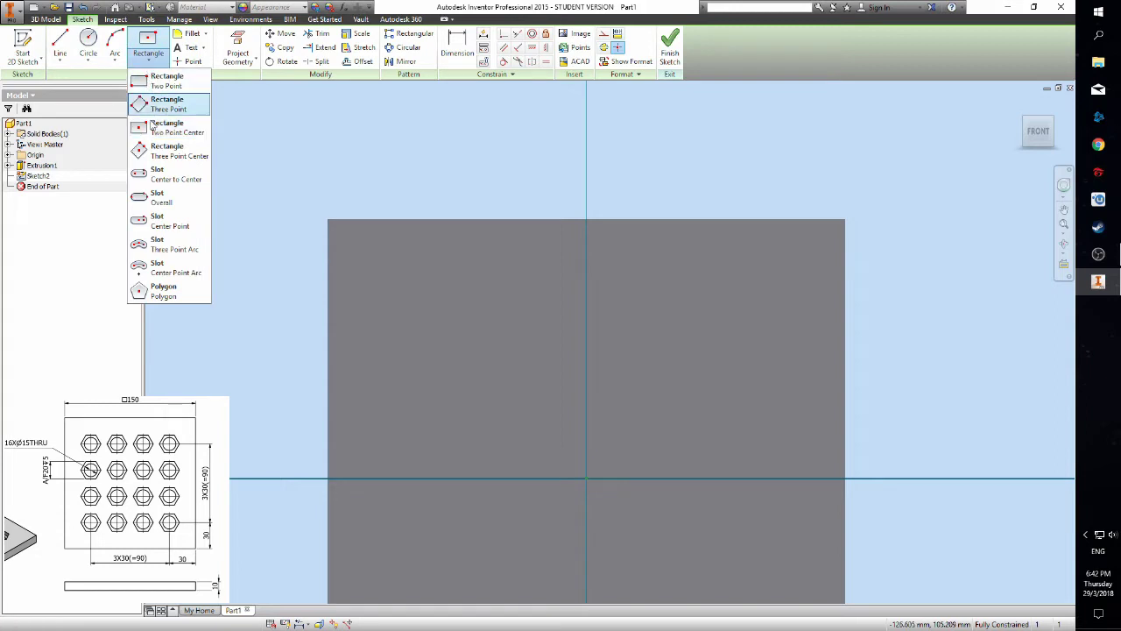
{"action": "left_click", "coordinate": [138, 291]}
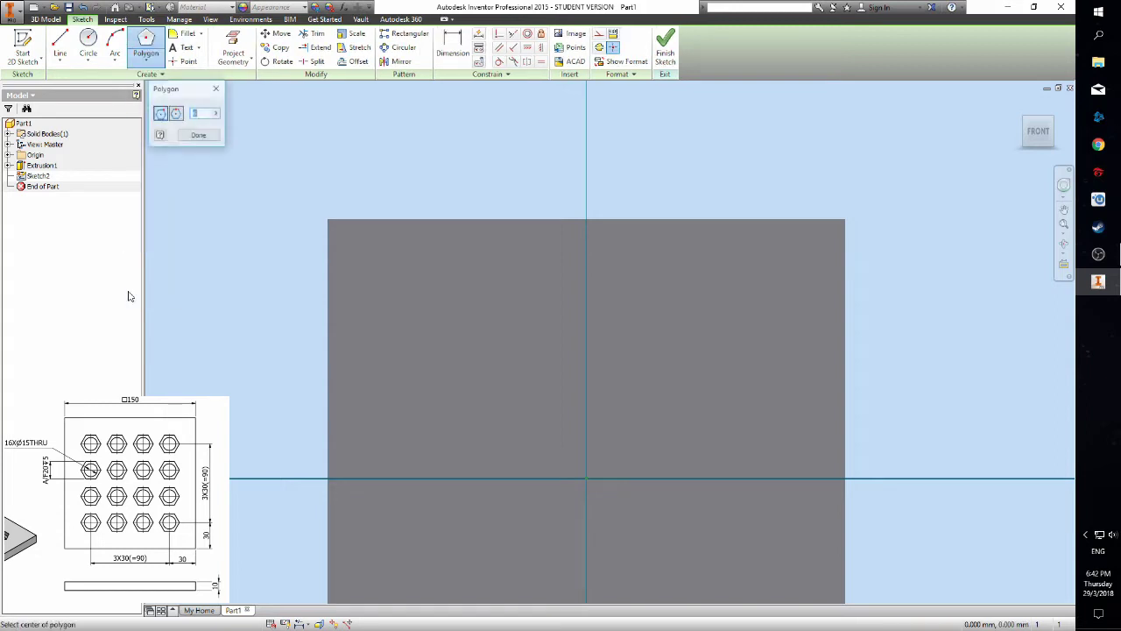
{"action": "left_click", "coordinate": [177, 116]}
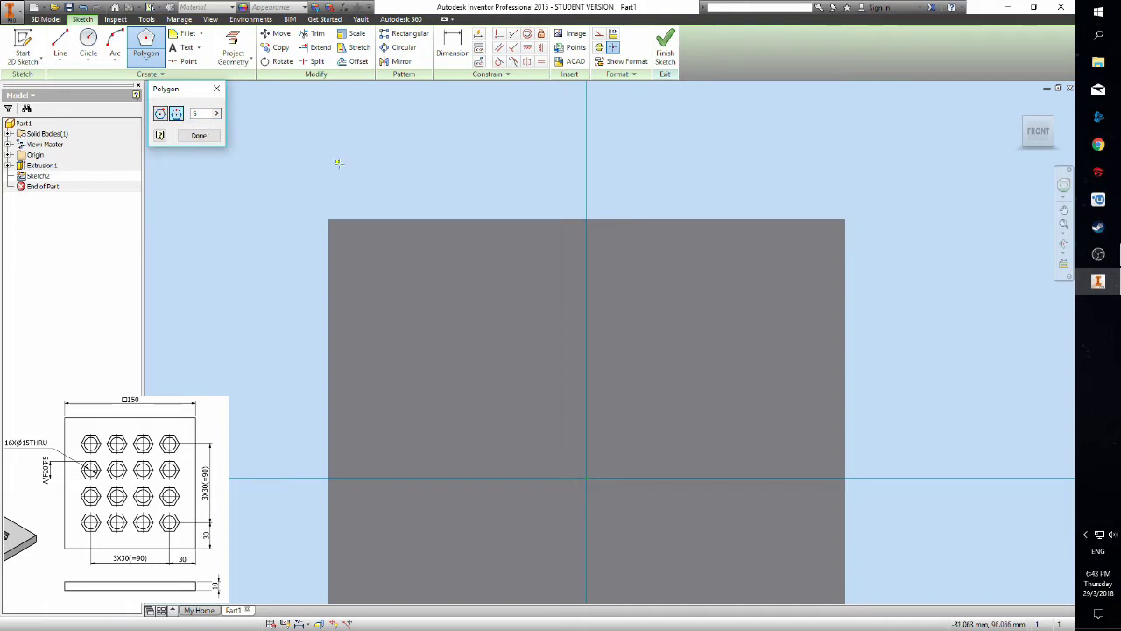
{"action": "left_click", "coordinate": [391, 300]}
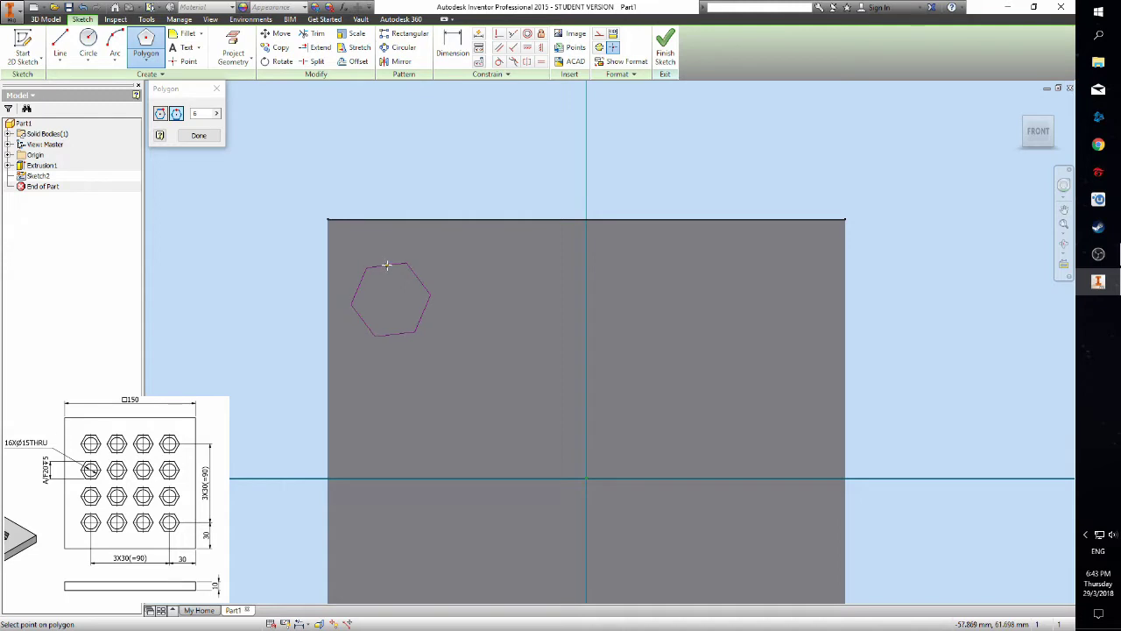
{"action": "left_click", "coordinate": [387, 266]}
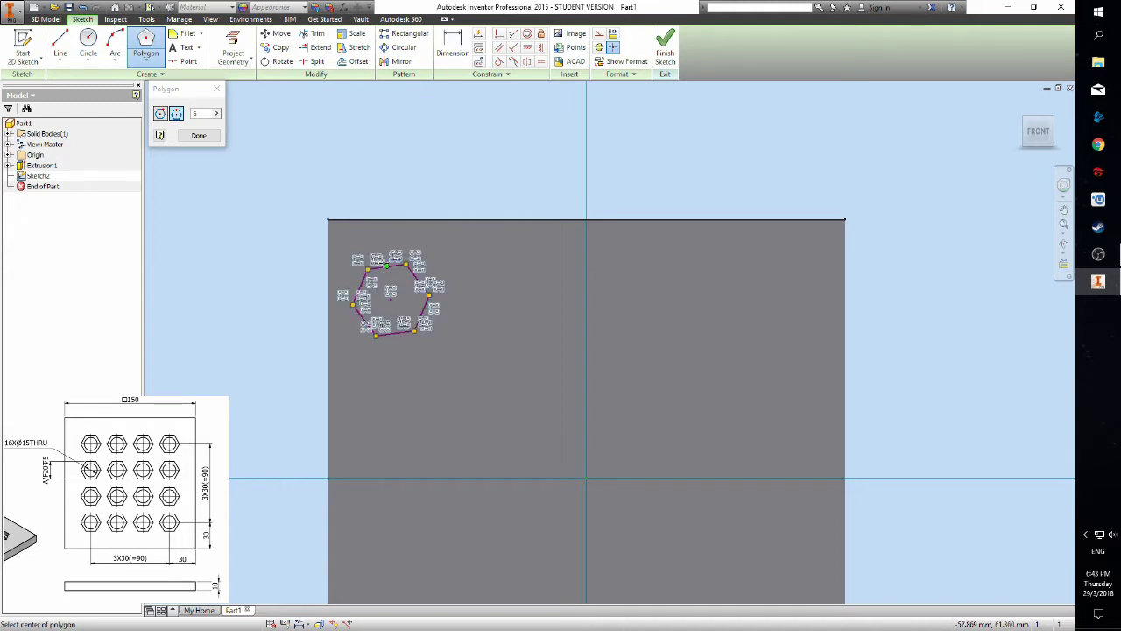
{"action": "left_click", "coordinate": [199, 136]}
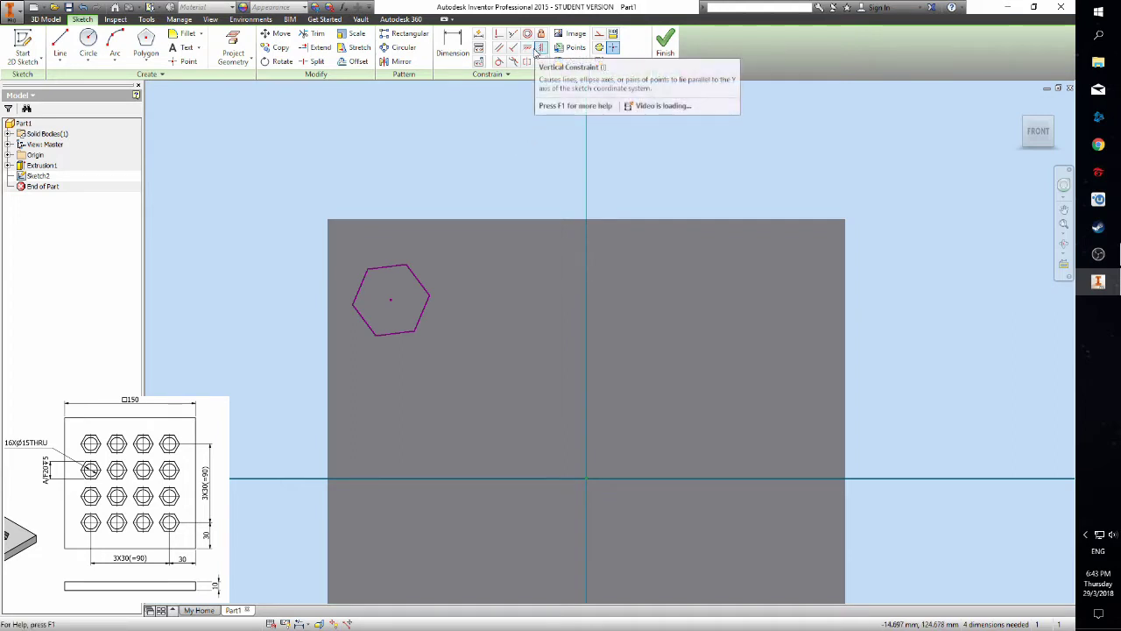
- Constrain the hexagon's upper side parallel to the plate's upper edge
{"action": "left_click", "coordinate": [499, 48]}
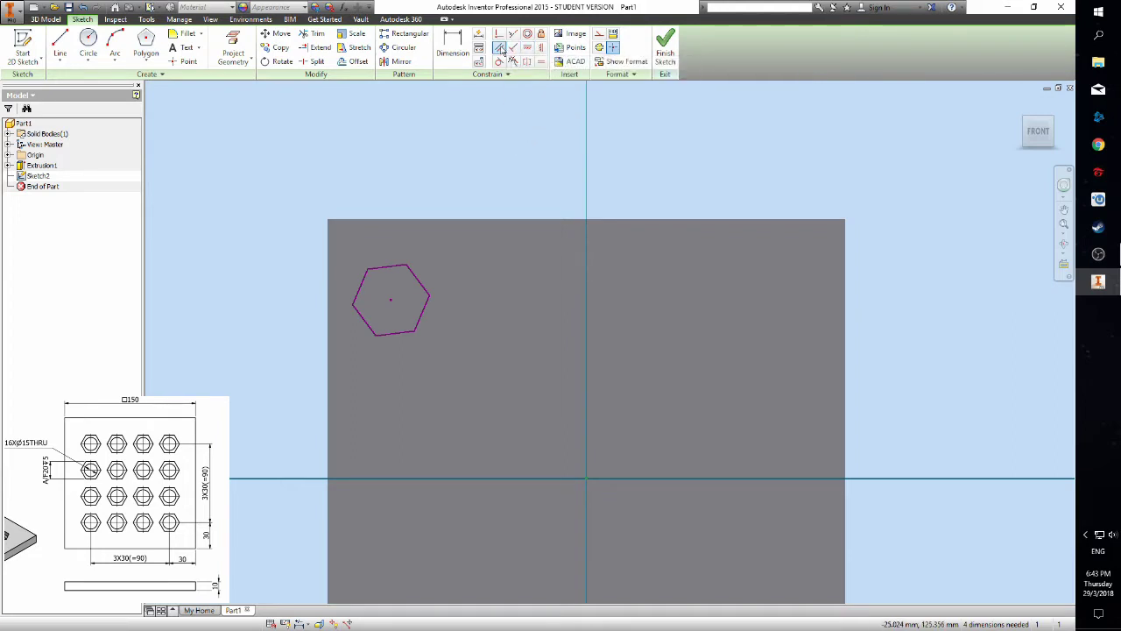
{"action": "left_click", "coordinate": [381, 265]}
{"action": "left_click", "coordinate": [391, 219]}
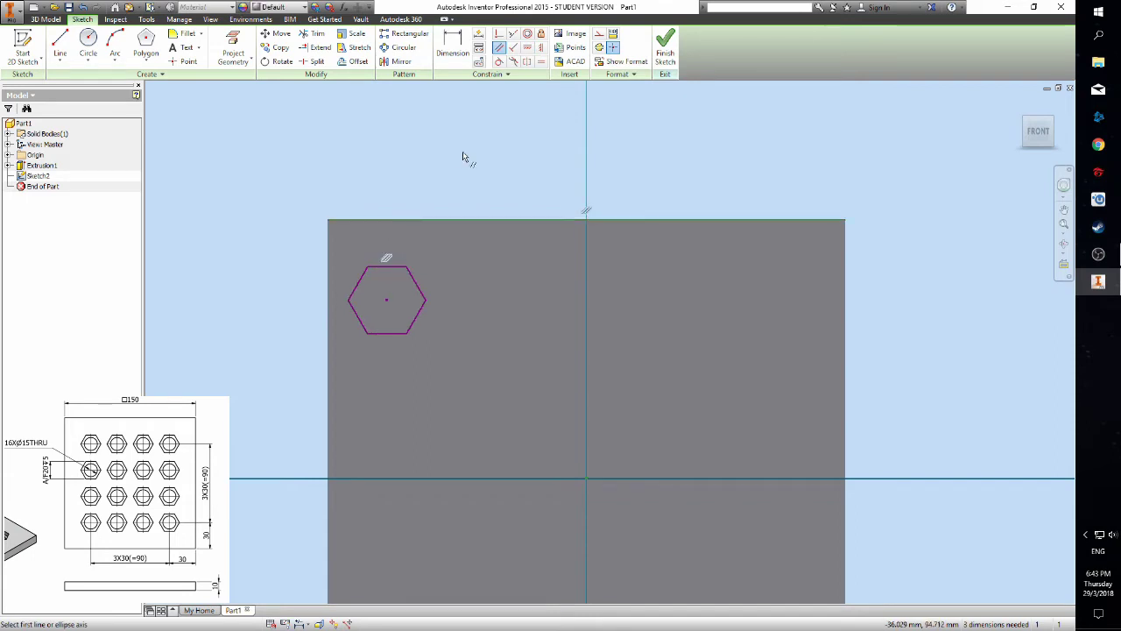
- Dimension the hexagon's across-flats distance between its upper and lower sides to 20 mm
{"action": "key", "text": "d"}
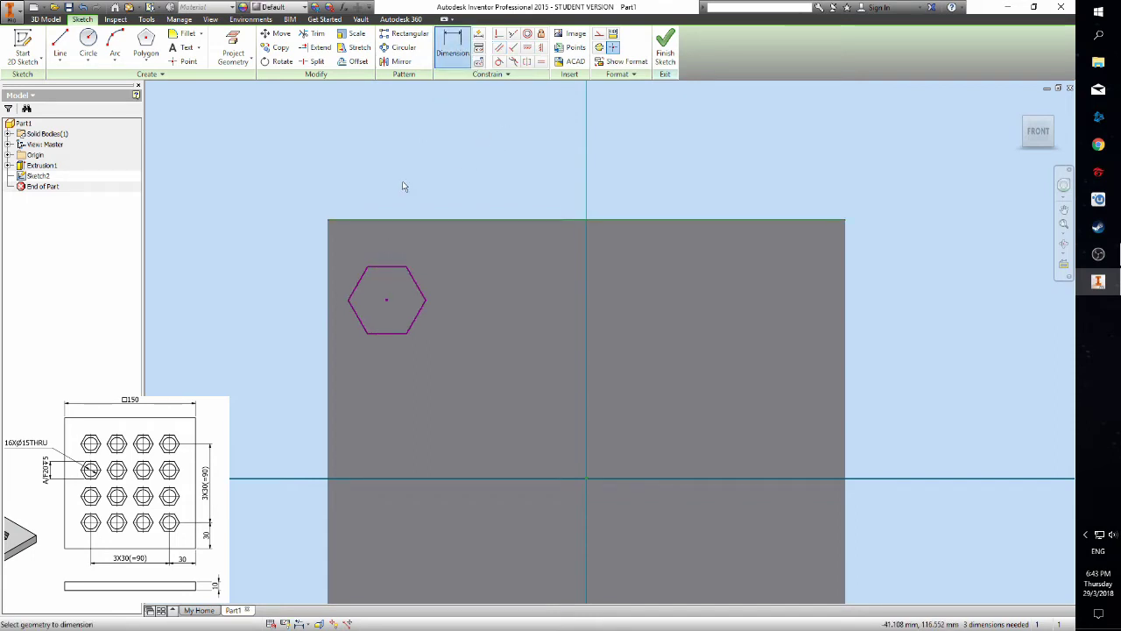
{"action": "left_click", "coordinate": [389, 267]}
{"action": "left_click", "coordinate": [387, 333]}
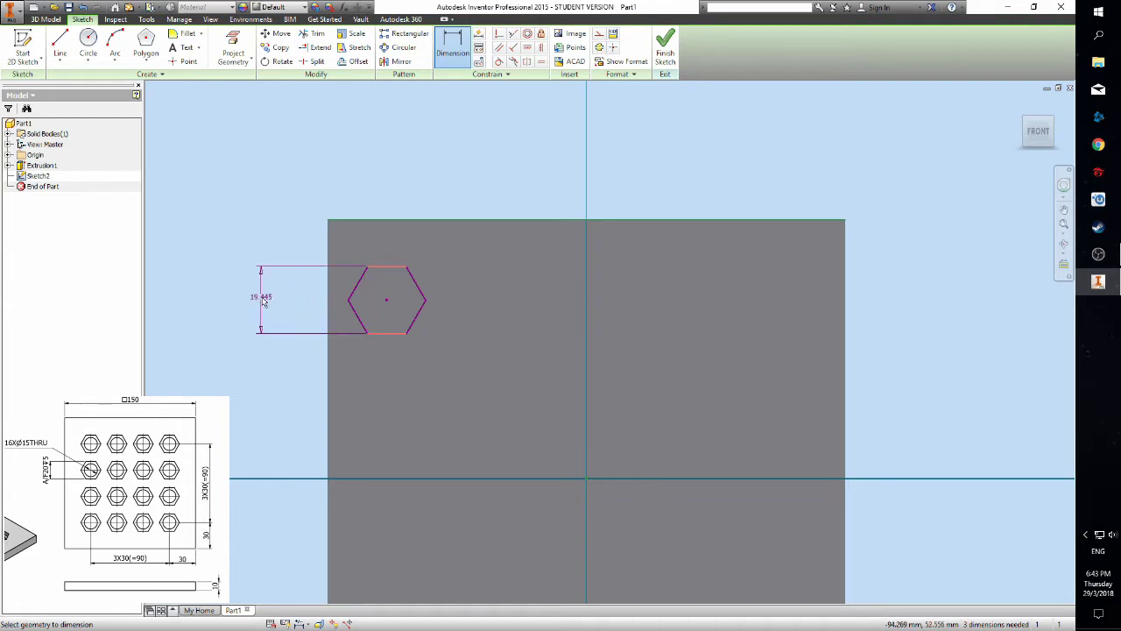
{"action": "left_click", "coordinate": [265, 301]}
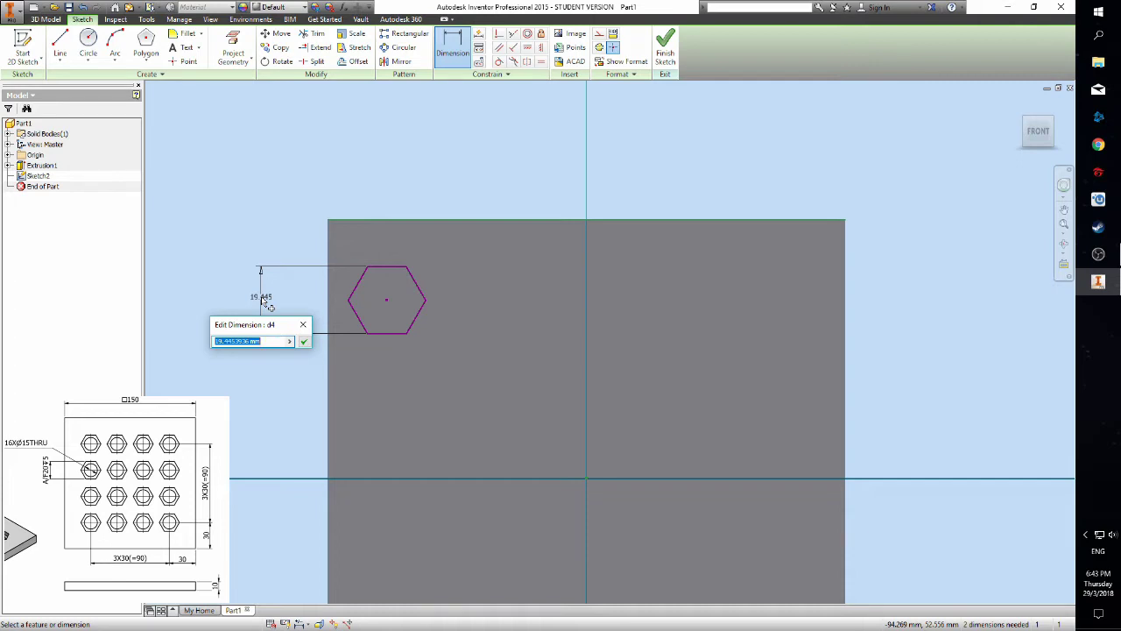
{"action": "key", "text": "Return"}
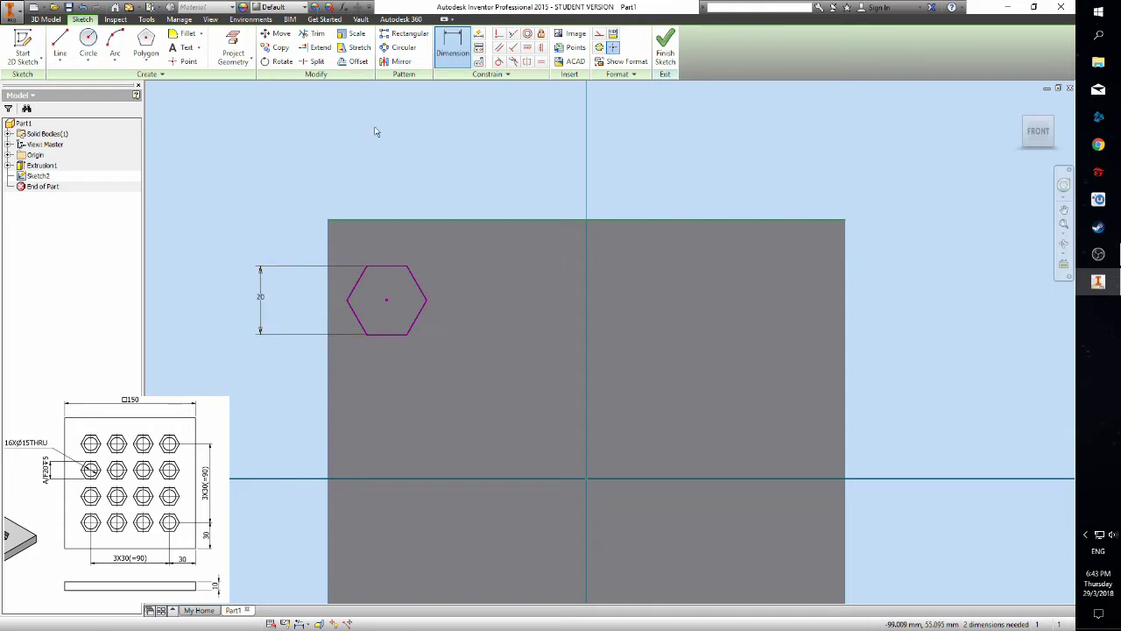
- Dimension the hexagon's center 30 mm from the plate's left edge
{"action": "left_click", "coordinate": [456, 45]}
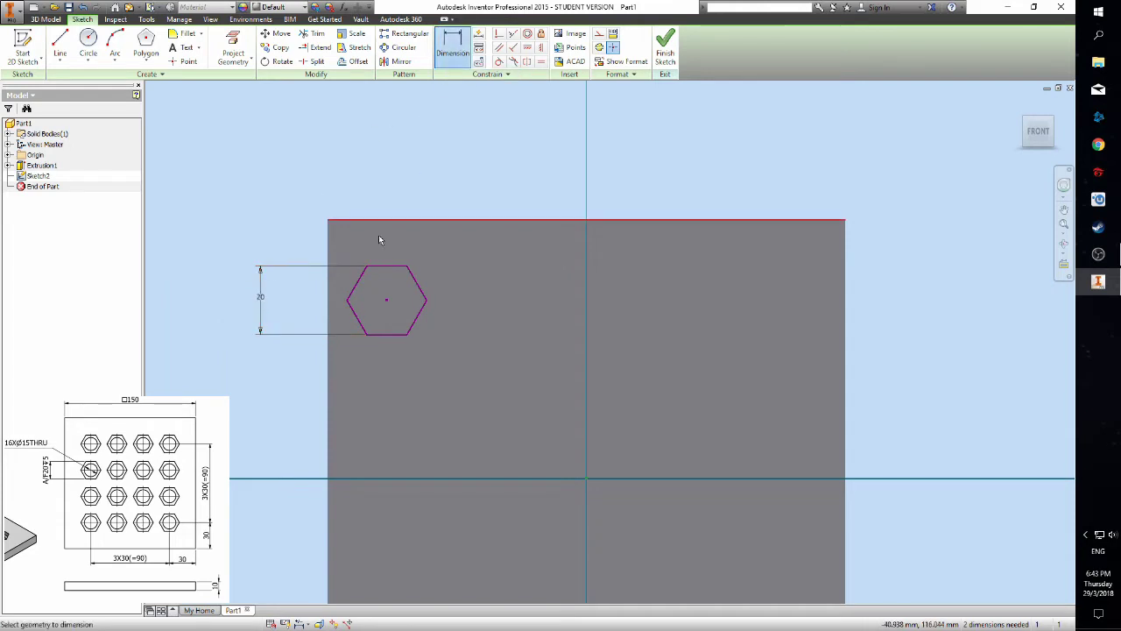
{"action": "left_click", "coordinate": [330, 293]}
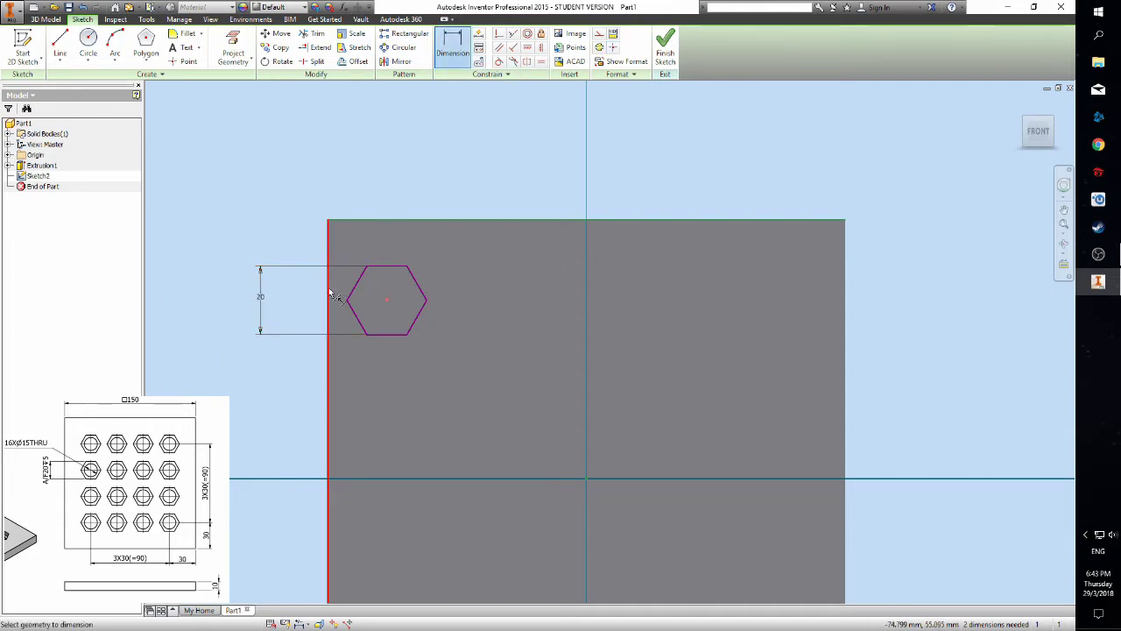
{"action": "left_click", "coordinate": [387, 300]}
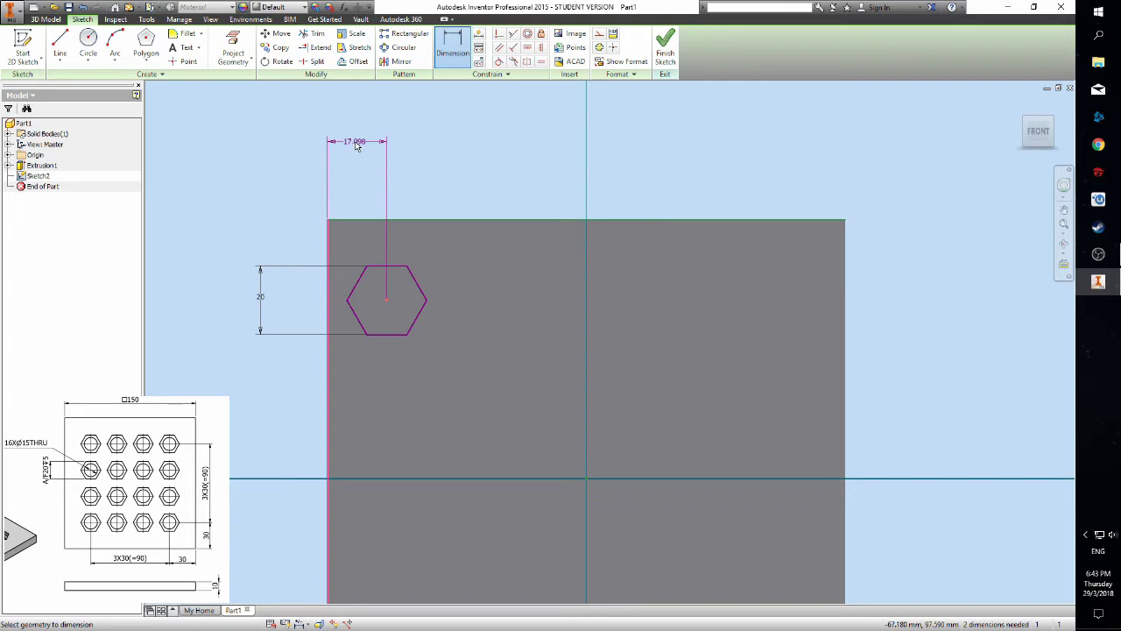
{"action": "left_click", "coordinate": [357, 144]}
{"action": "type", "text": "30"}
{"action": "key", "text": "Return"}
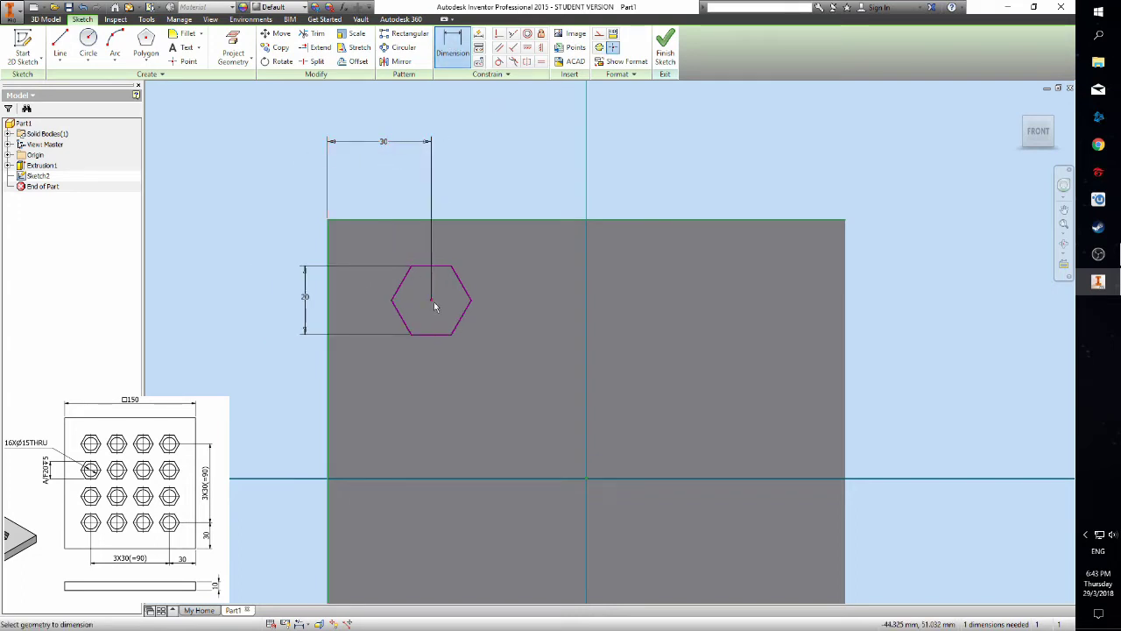
- Dimension the hexagon's center 30 mm from the plate's upper edge
{"action": "left_click", "coordinate": [457, 221]}
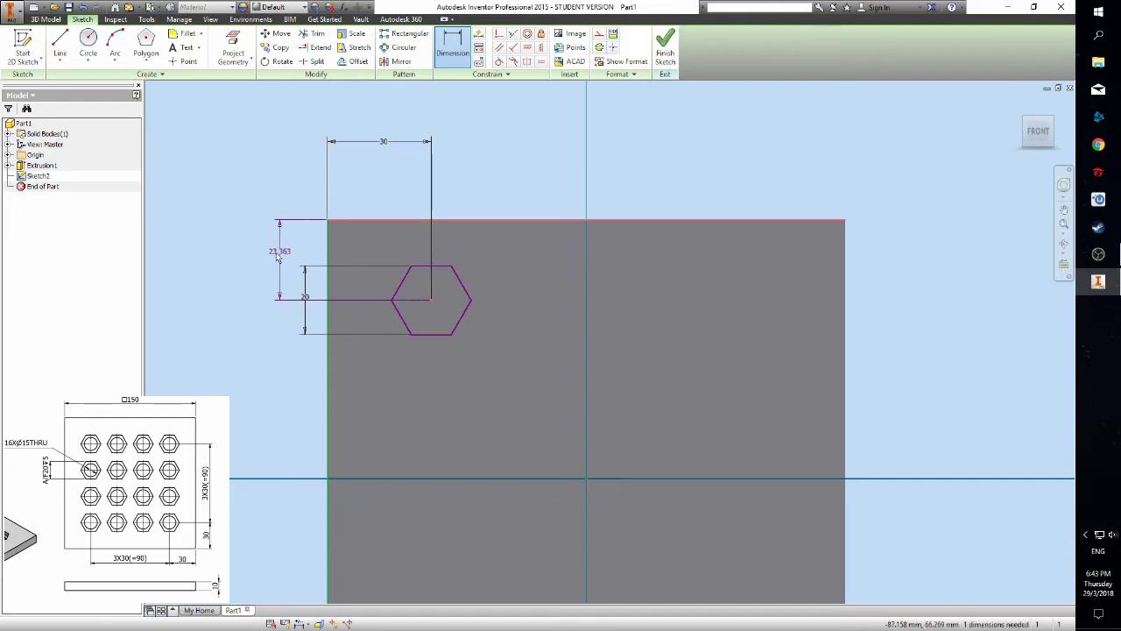
{"action": "left_click", "coordinate": [239, 254]}
{"action": "type", "text": "30"}
{"action": "key", "text": "Return"}
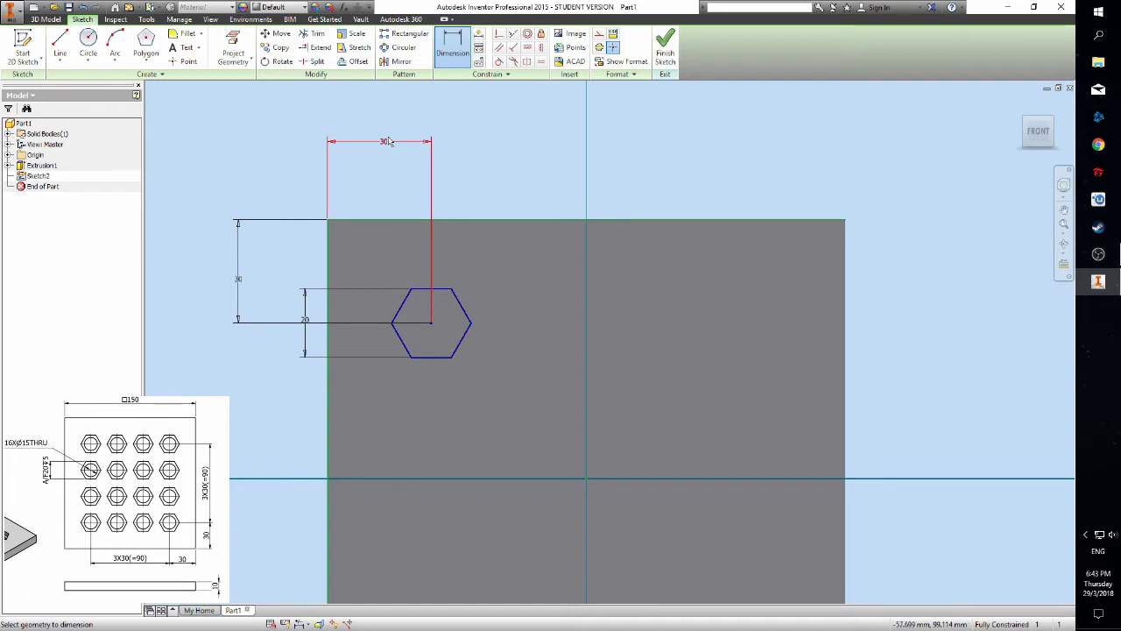
- Extrude the hexagon profile as a cut 5 mm deep into the plate
{"action": "scroll", "coordinate": [470, 148], "scroll_direction": "down", "scroll_amount": 3}
{"action": "middle_click_drag", "start_coordinate": [470, 148], "coordinate": [401, 153]}
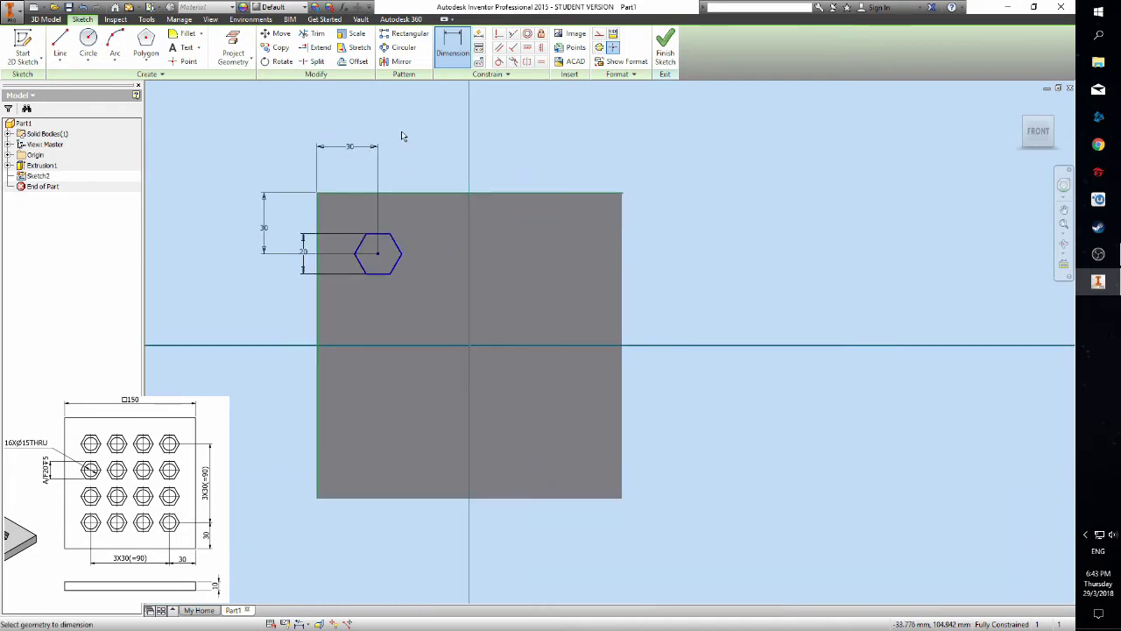
{"action": "left_click", "coordinate": [46, 20]}
{"action": "left_click", "coordinate": [59, 44]}
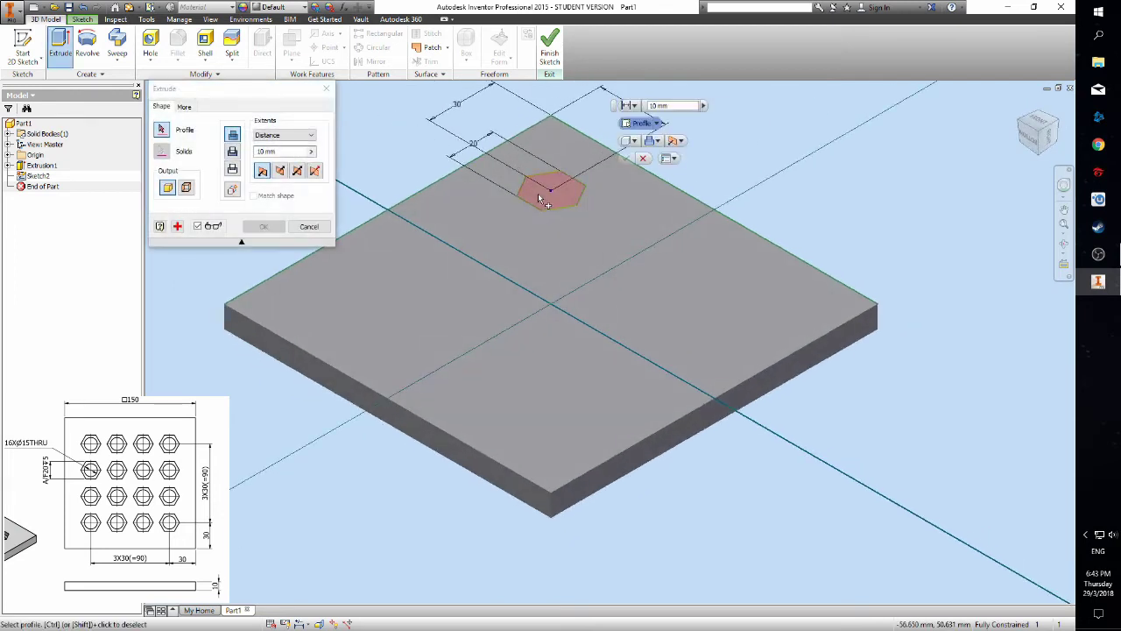
{"action": "left_click", "coordinate": [545, 196]}
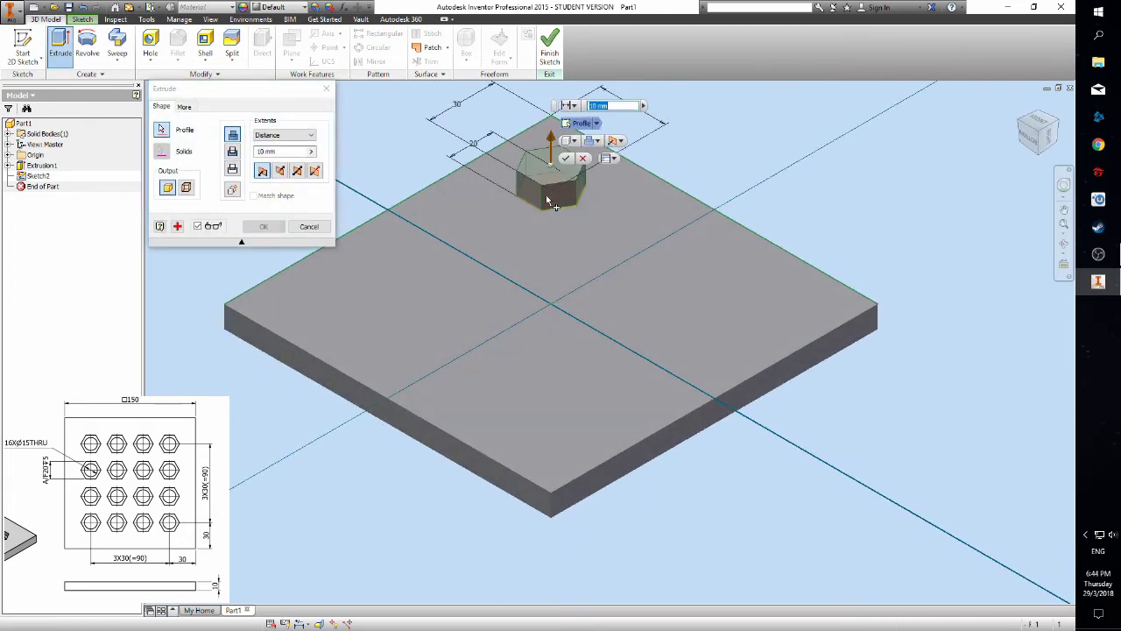
{"action": "left_click", "coordinate": [279, 171]}
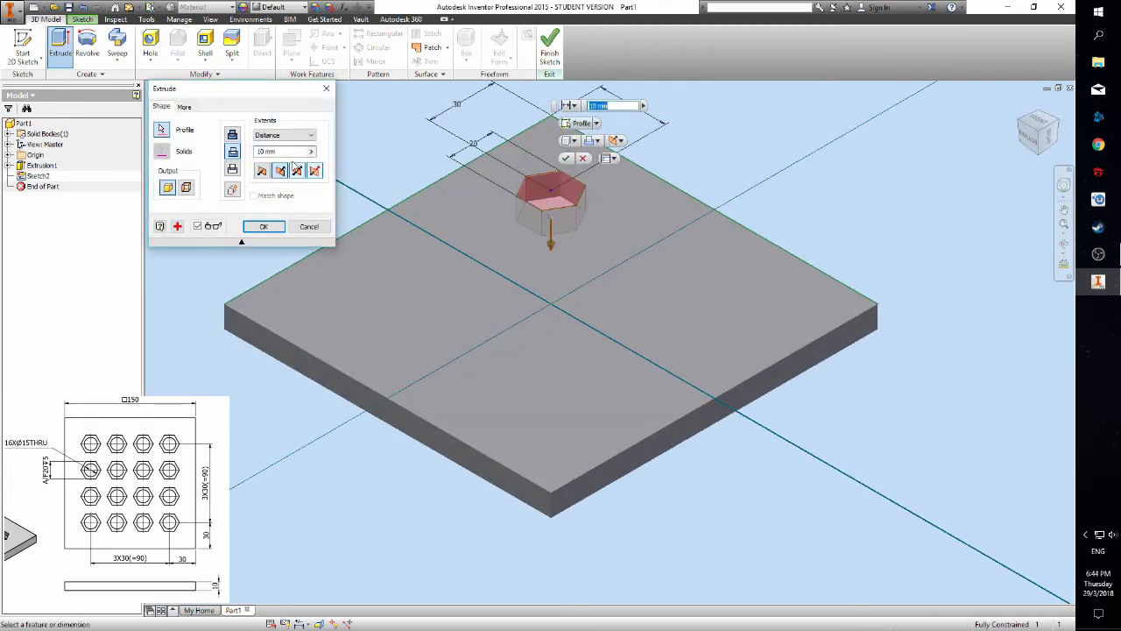
{"action": "double_click", "coordinate": [265, 151]}
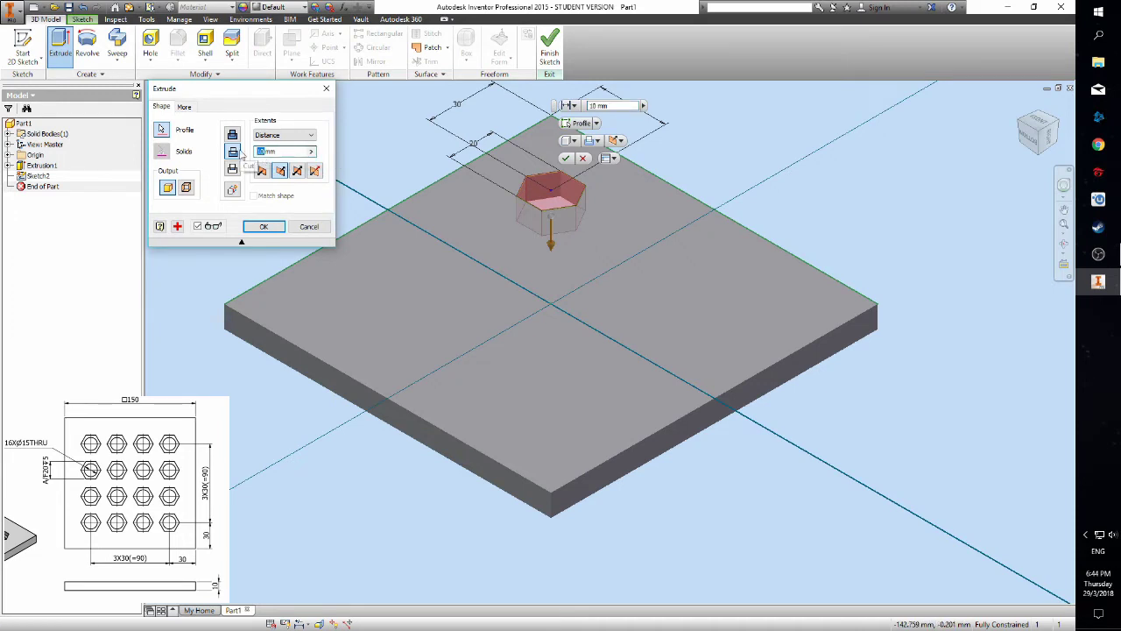
{"action": "type", "text": "5"}
{"action": "key", "text": "Return"}
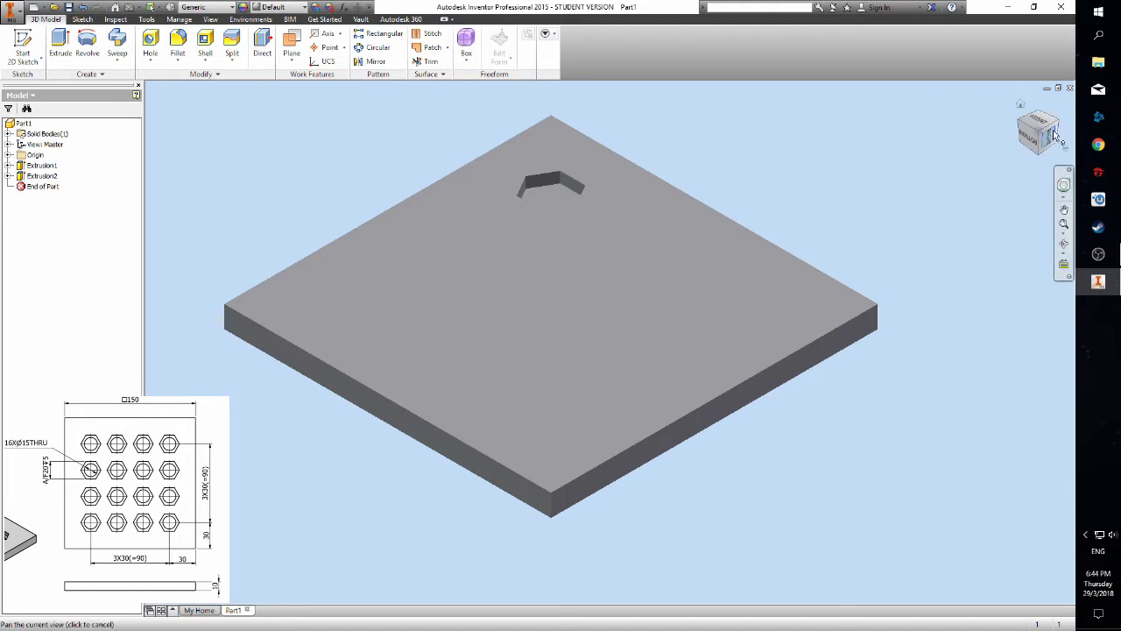
- Return to the home view and set the visual style to Shaded with Edges
{"action": "left_click", "coordinate": [1021, 105]}
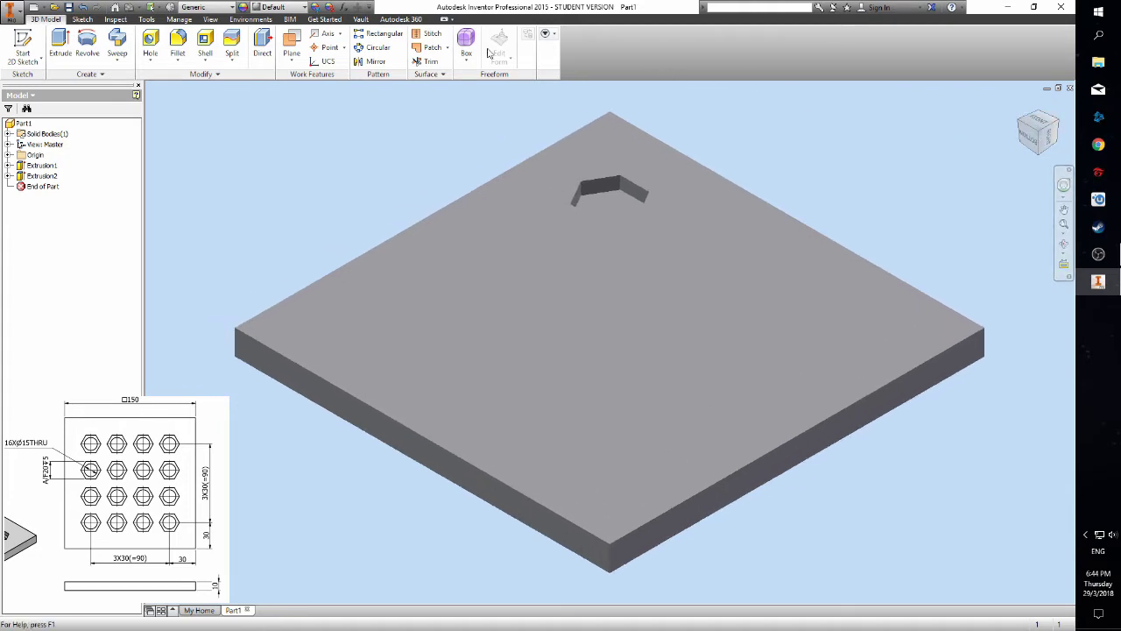
{"action": "left_click", "coordinate": [212, 19]}
{"action": "left_click", "coordinate": [132, 46]}
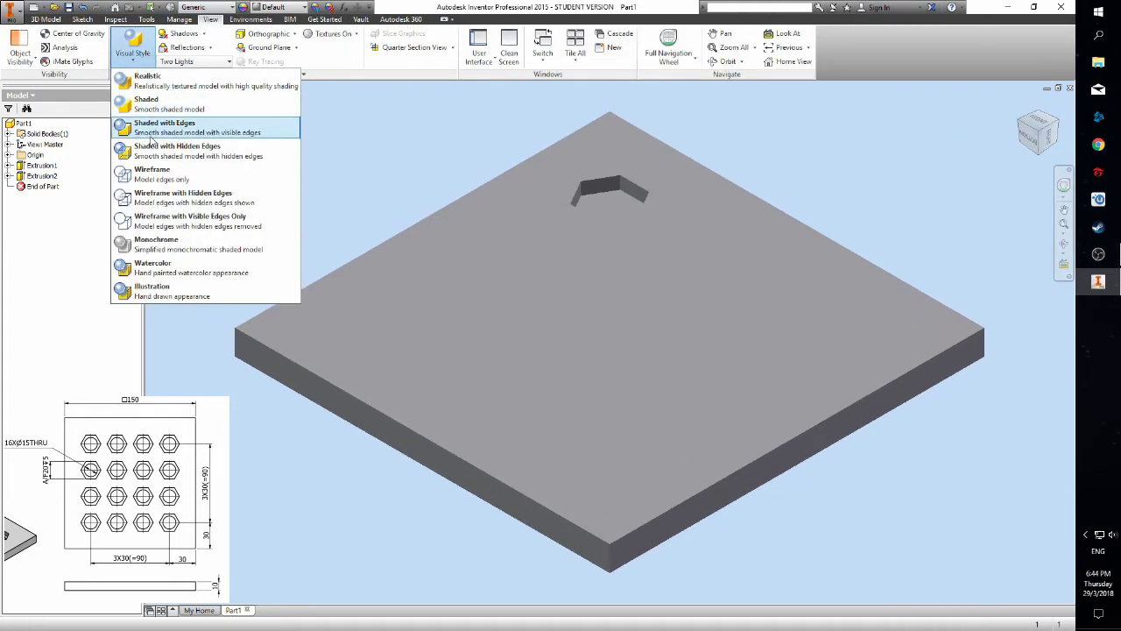
{"action": "left_click", "coordinate": [158, 147]}
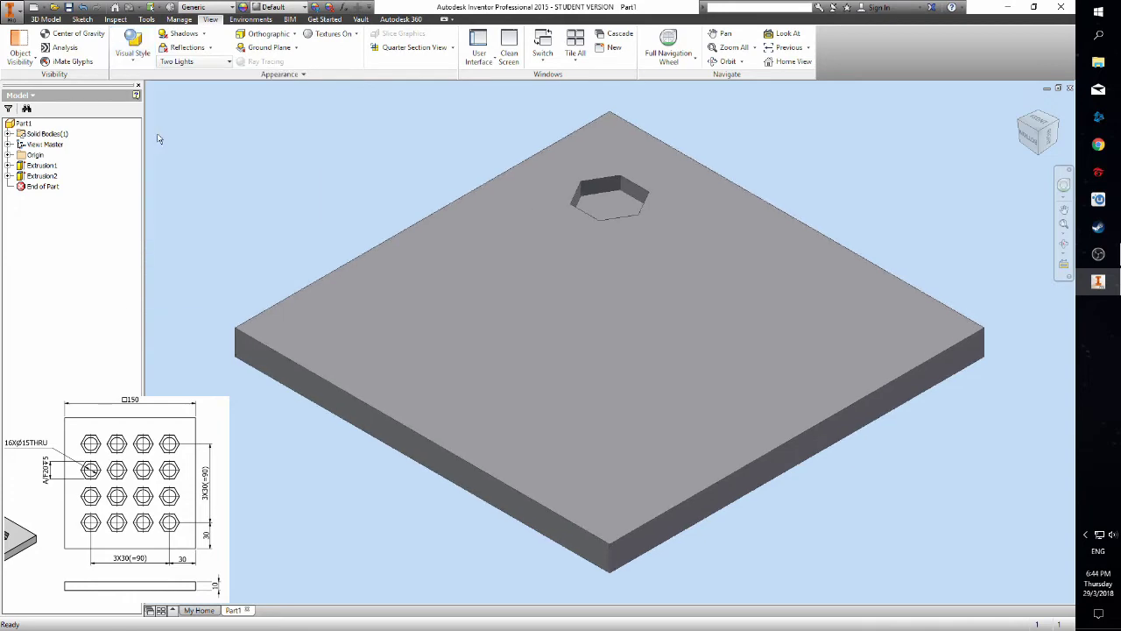
- Start a sketch on the hexagonal pocket's floor and draw a 16 mm diameter circle near the hexagon's center
{"action": "left_click", "coordinate": [46, 20]}
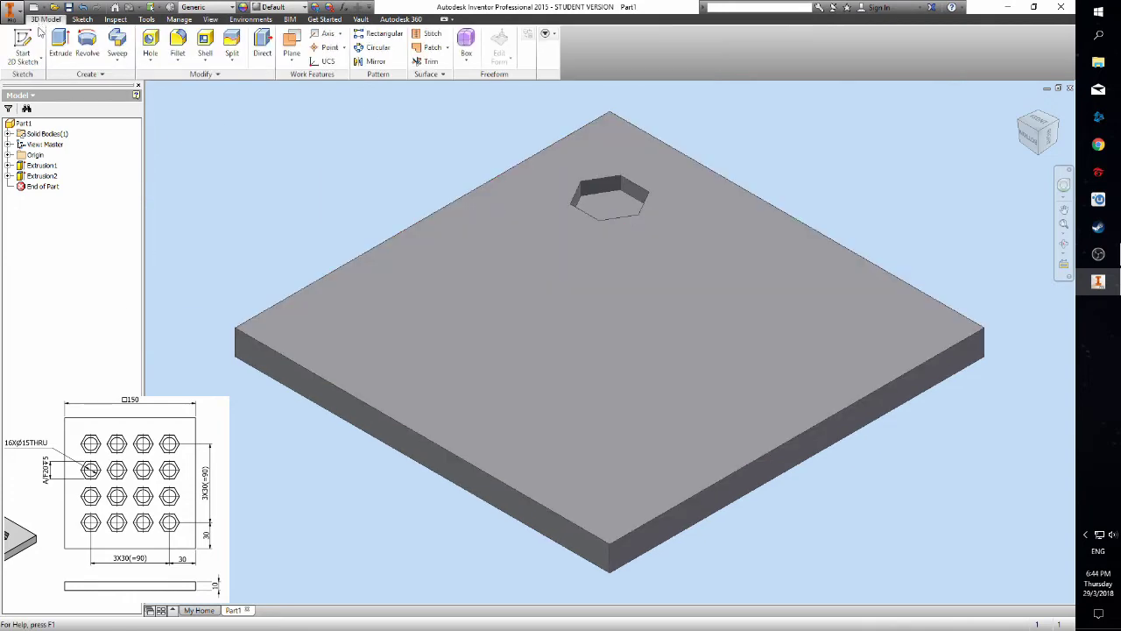
{"action": "left_click", "coordinate": [23, 45]}
{"action": "left_click", "coordinate": [615, 207]}
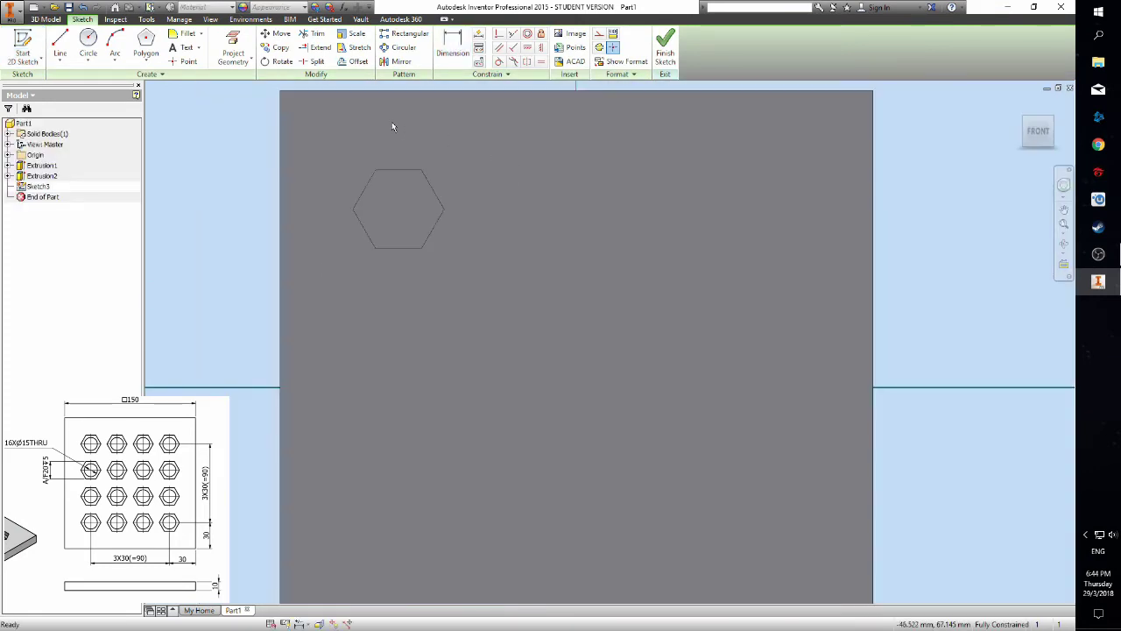
{"action": "left_click", "coordinate": [88, 40]}
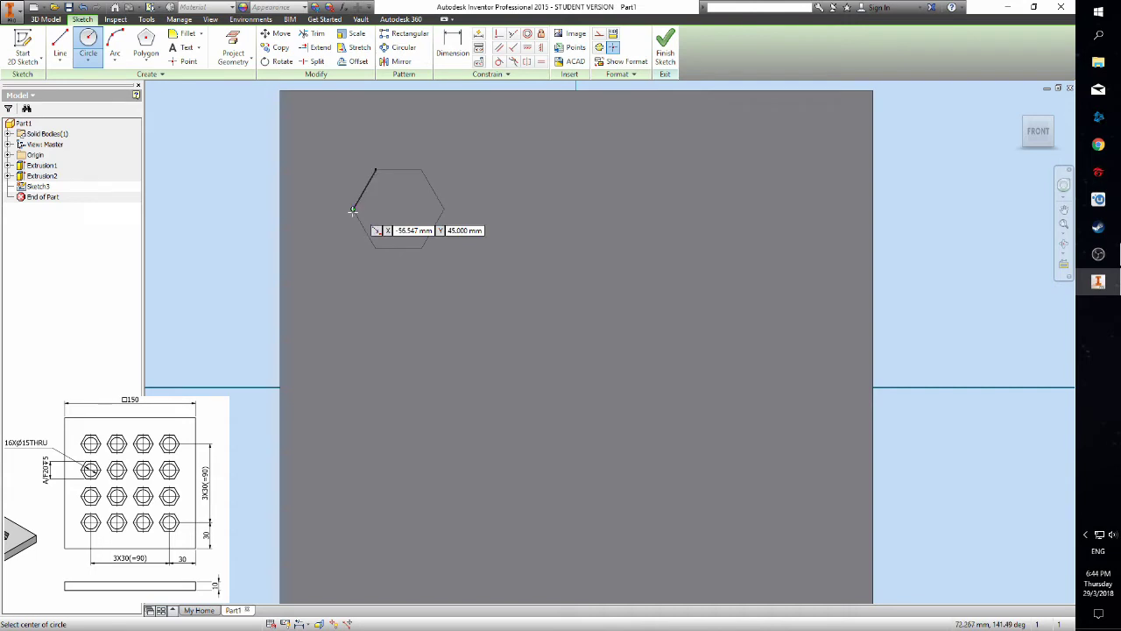
{"action": "left_click", "coordinate": [398, 207]}
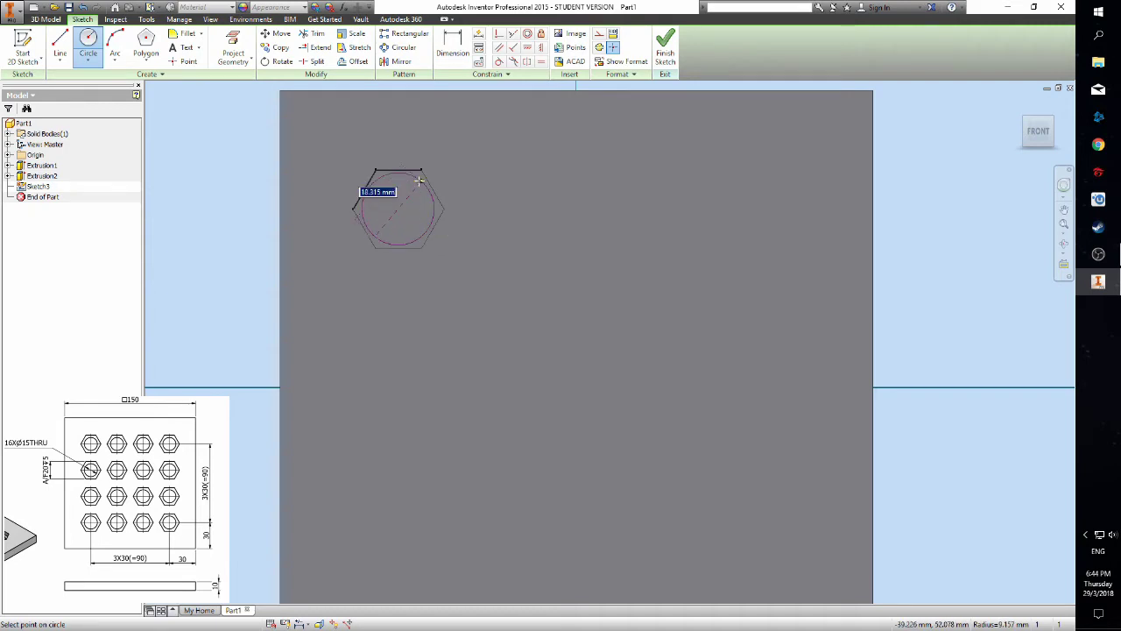
{"action": "type", "text": "15"}
{"action": "key", "text": "Return"}
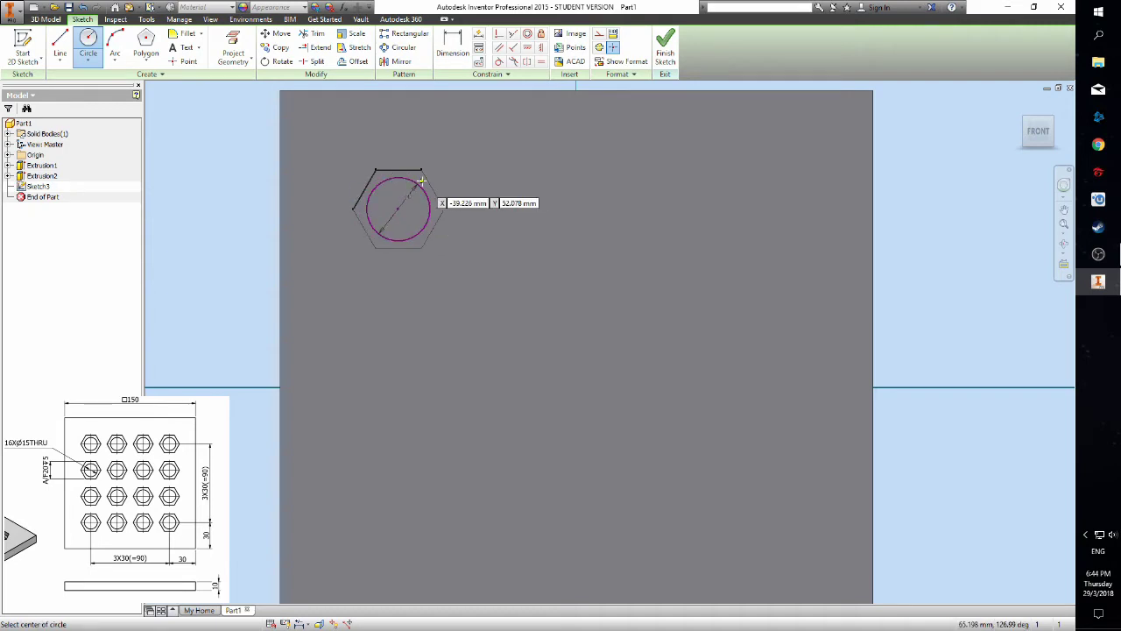
- Center the circle by aligning its center horizontally with the hexagon's right corner and vertically with the midpoint of the upper side
{"action": "key", "text": "Escape"}
{"action": "scroll", "coordinate": [451, 166], "scroll_direction": "up", "scroll_amount": 1}
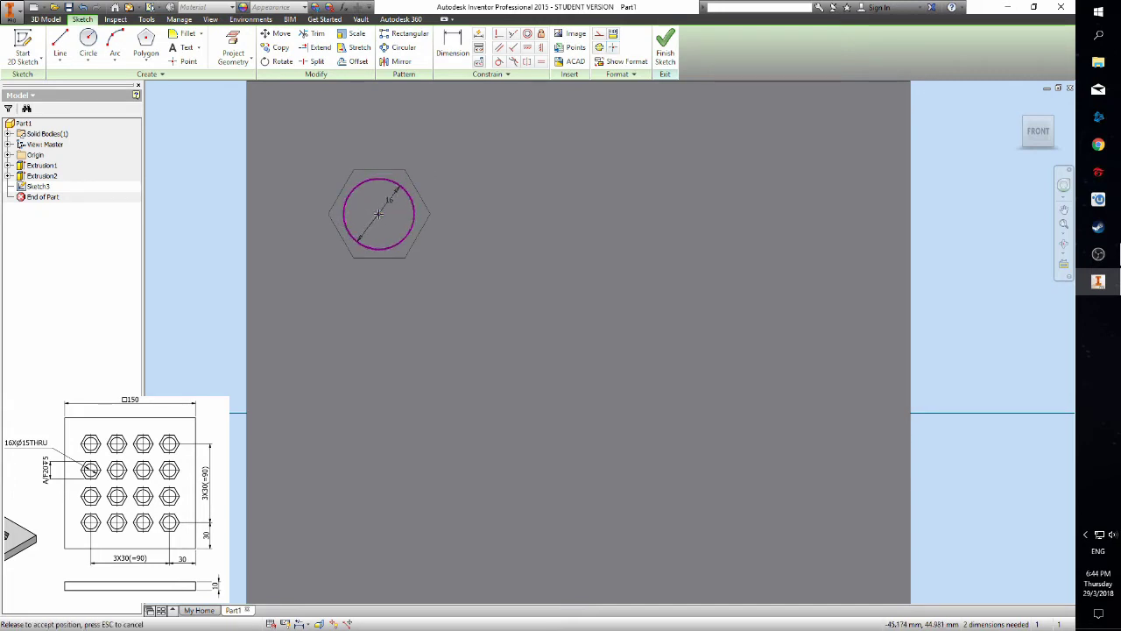
{"action": "left_click", "coordinate": [526, 47]}
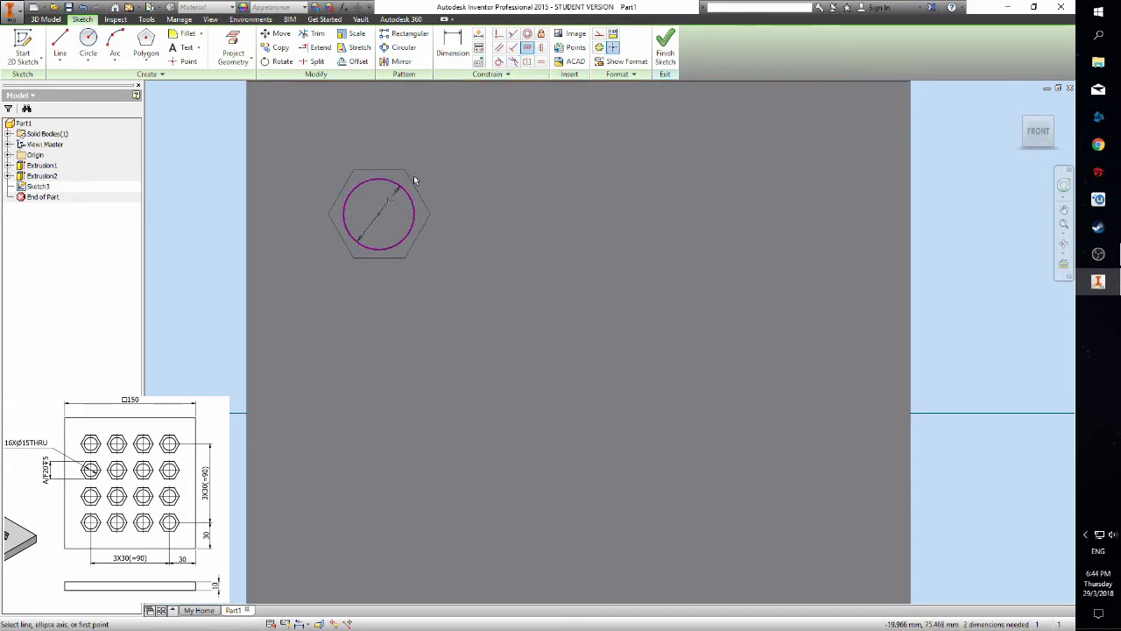
{"action": "left_click", "coordinate": [378, 219]}
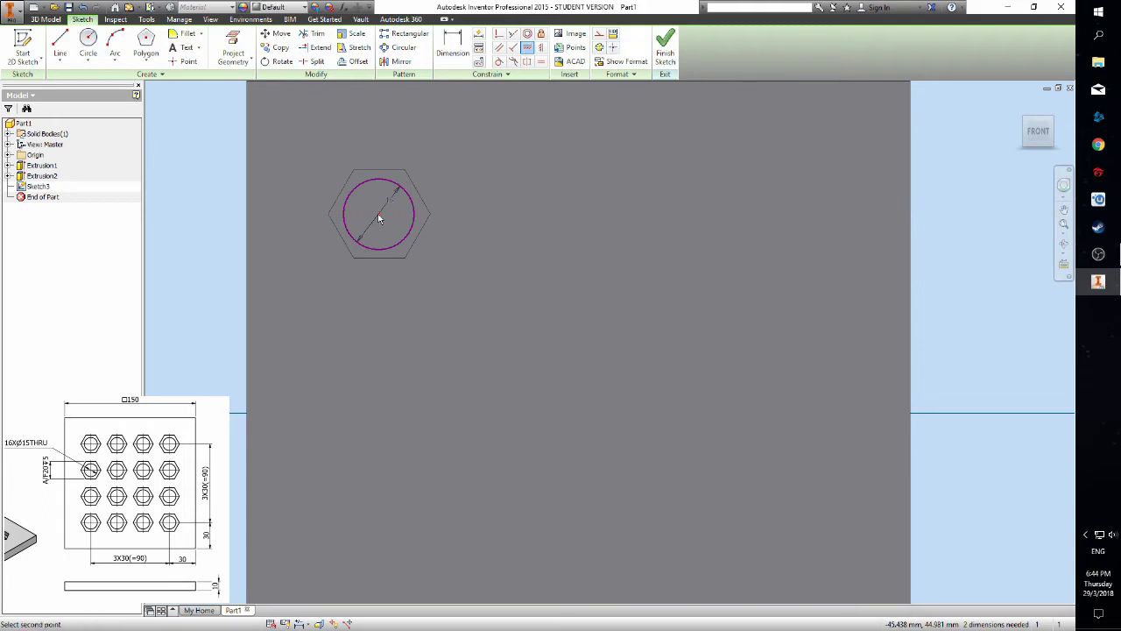
{"action": "left_click", "coordinate": [429, 214]}
{"action": "left_click", "coordinate": [540, 48]}
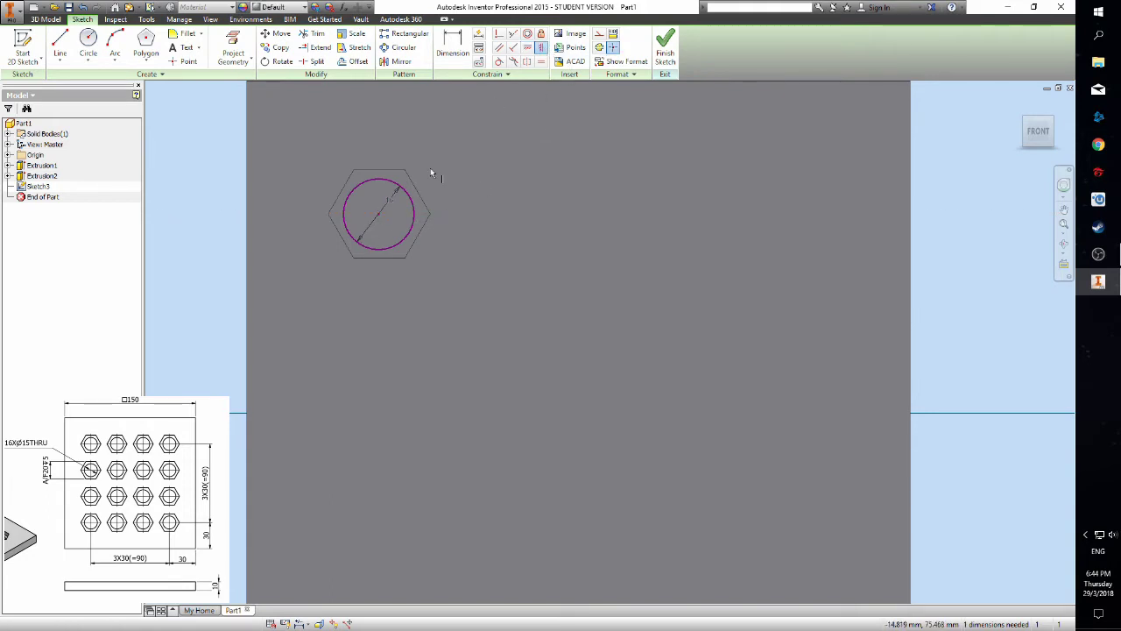
{"action": "left_click", "coordinate": [379, 217]}
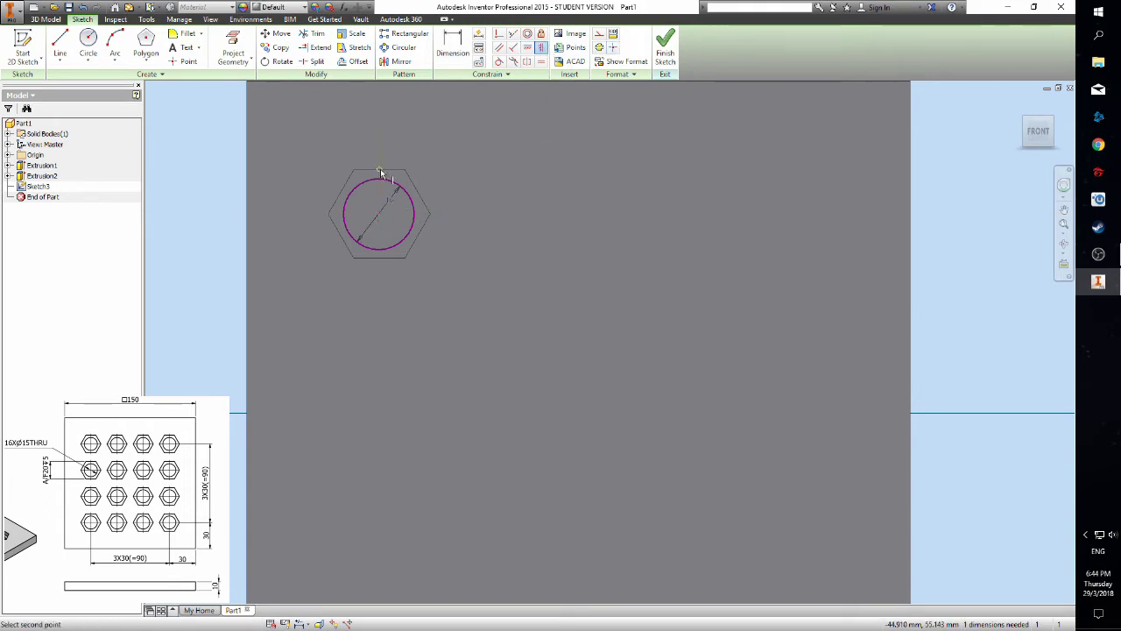
{"action": "left_click", "coordinate": [379, 169]}
- Extrude the circle as a 13 mm deep cut down through the rest of the plate
{"action": "scroll", "coordinate": [380, 158], "scroll_direction": "up", "scroll_amount": 2}
{"action": "scroll", "coordinate": [418, 170], "scroll_direction": "down", "scroll_amount": 3}
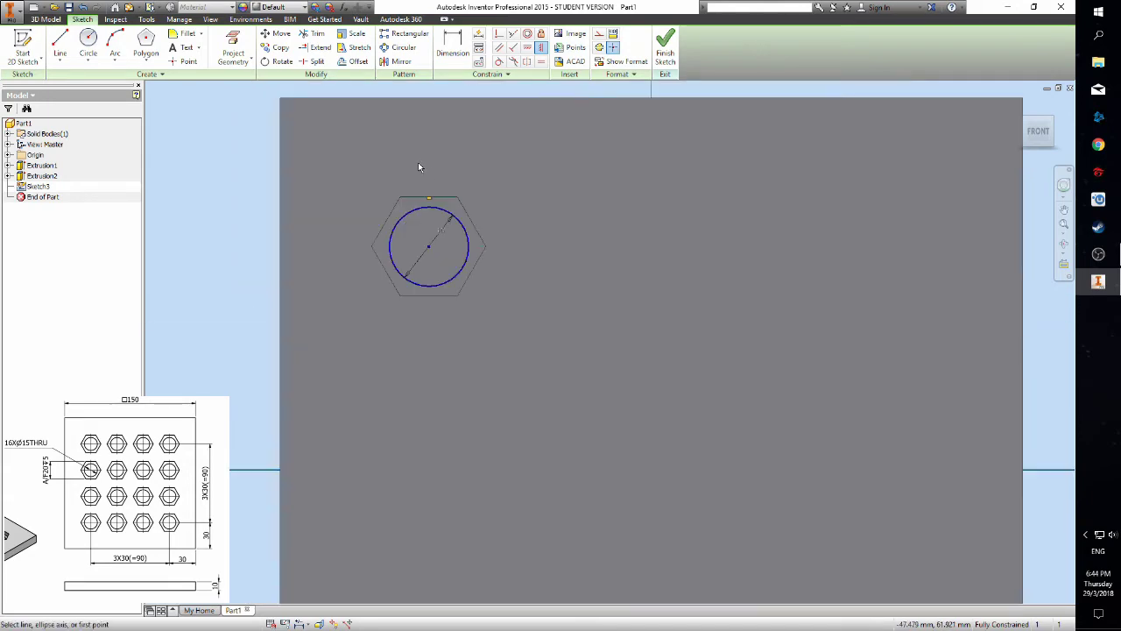
{"action": "left_click", "coordinate": [46, 19]}
{"action": "left_click", "coordinate": [60, 44]}
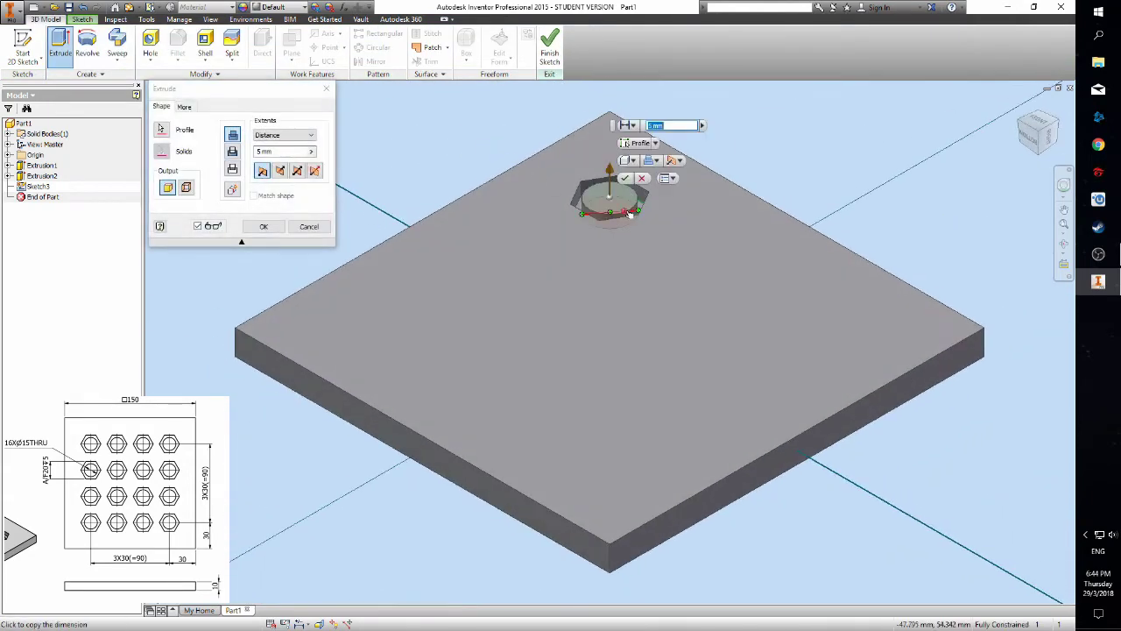
{"action": "left_click", "coordinate": [280, 170]}
{"action": "left_click_drag", "start_coordinate": [611, 254], "coordinate": [598, 285]}
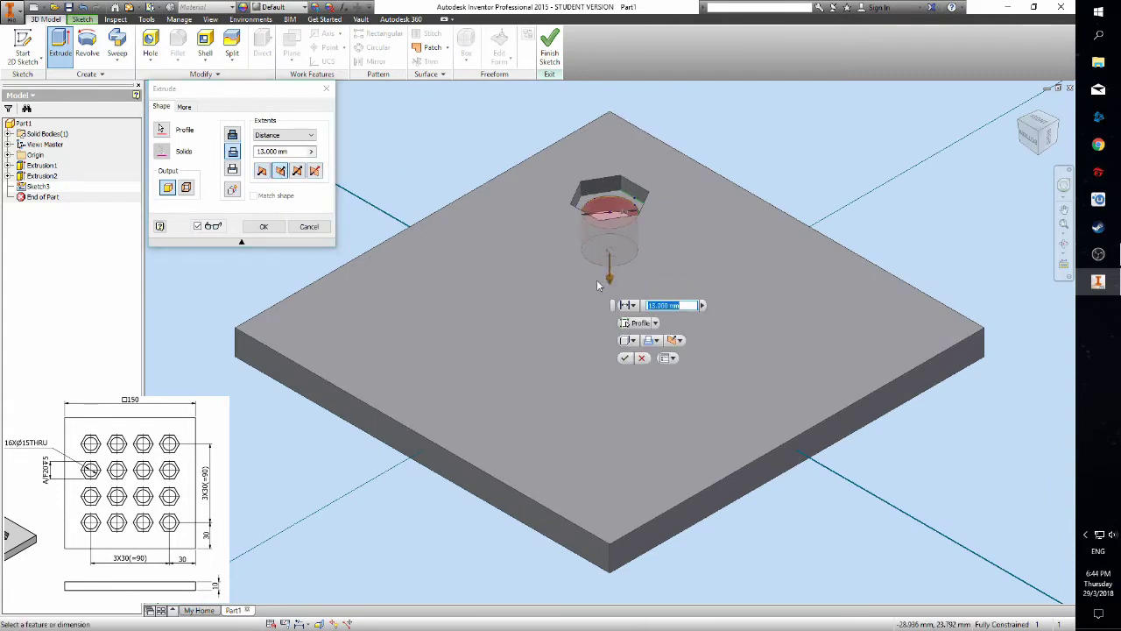
{"action": "left_click", "coordinate": [275, 227]}
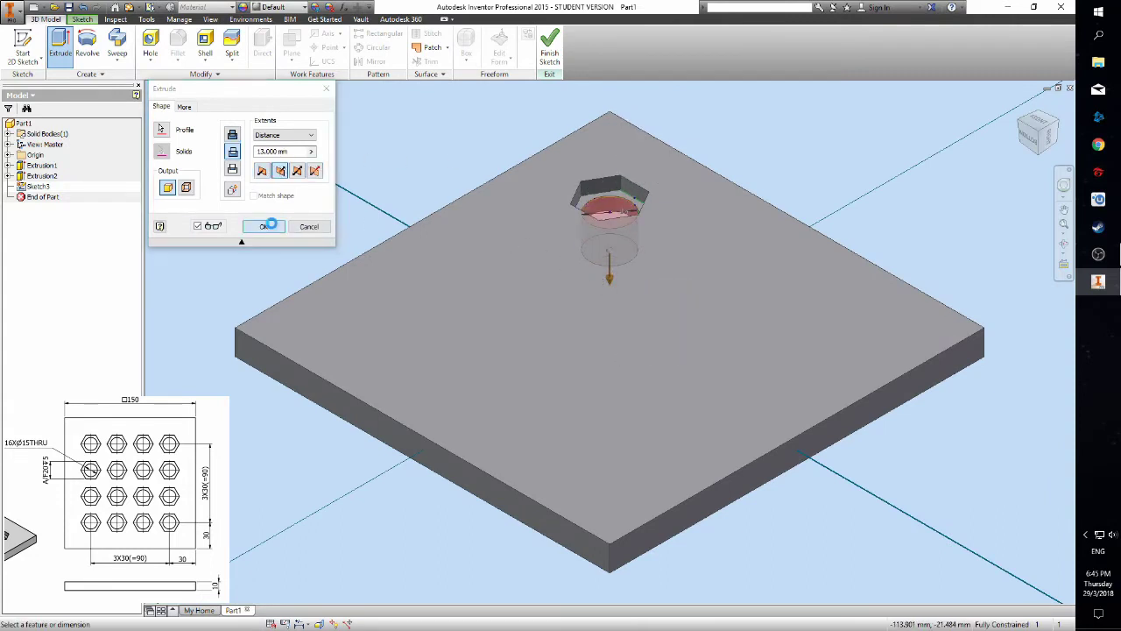
- Start a rectangular pattern using the hexagonal pocket and the circular hole cut as the features to repeat
{"action": "middle_click_drag", "start_coordinate": [464, 147], "coordinate": [441, 151]}
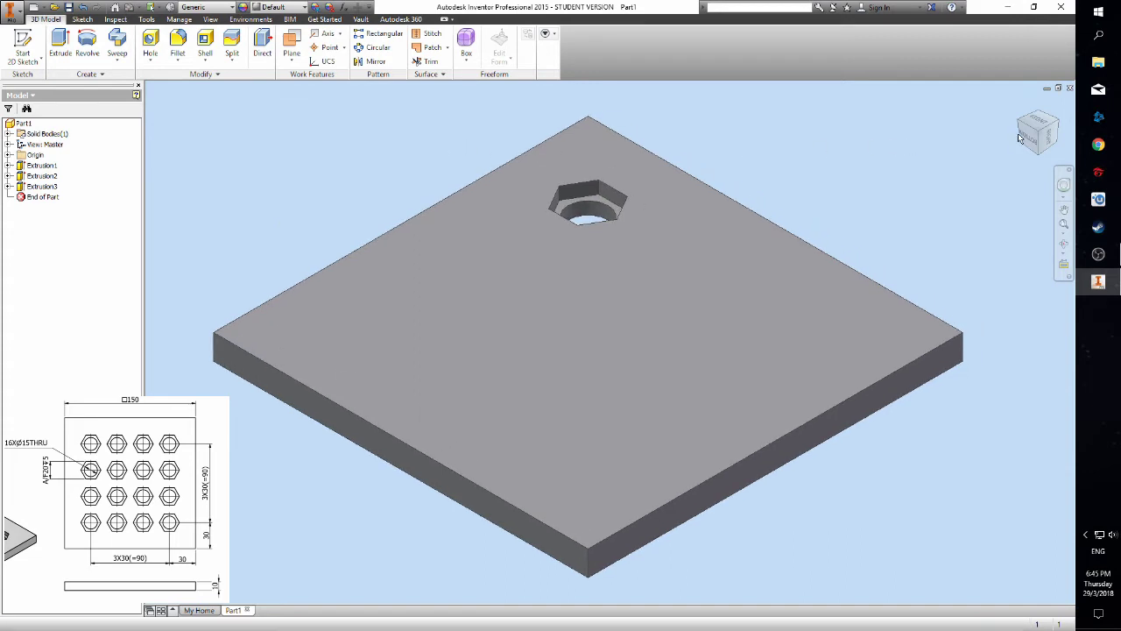
{"action": "left_click", "coordinate": [1044, 123]}
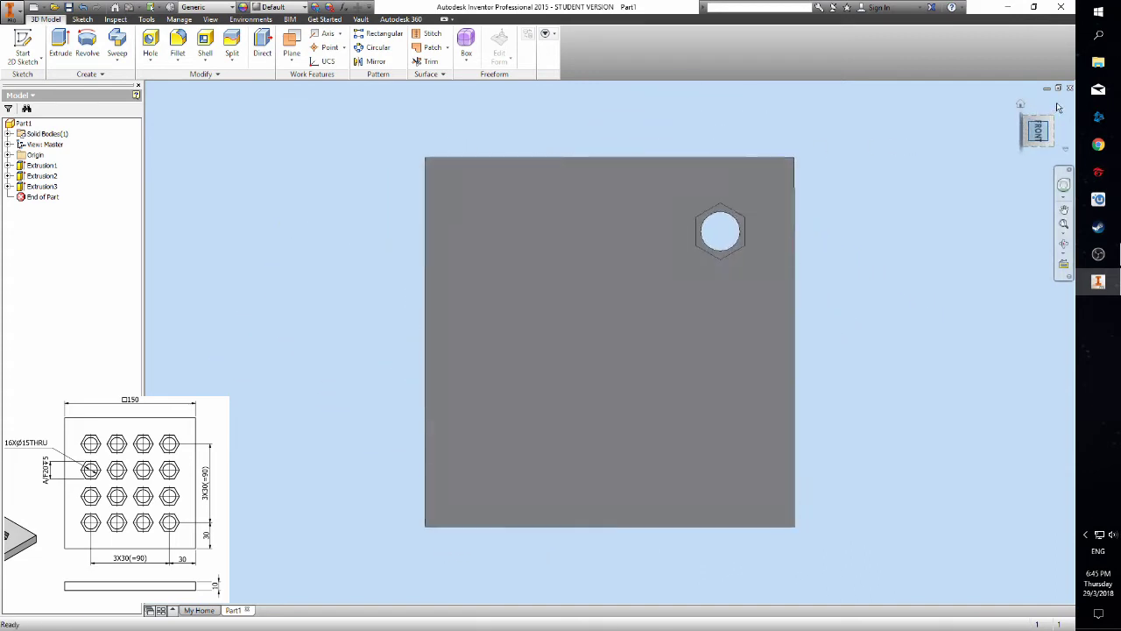
{"action": "left_click", "coordinate": [1055, 111]}
{"action": "left_click_drag", "start_coordinate": [783, 95], "coordinate": [735, 93]}
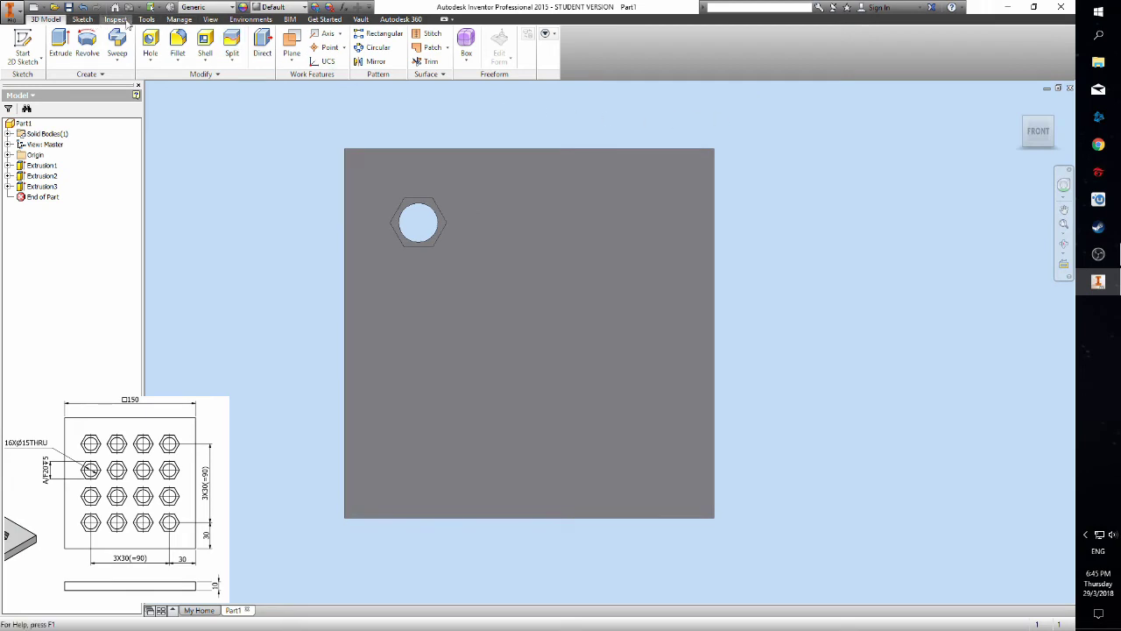
{"action": "left_click", "coordinate": [376, 36]}
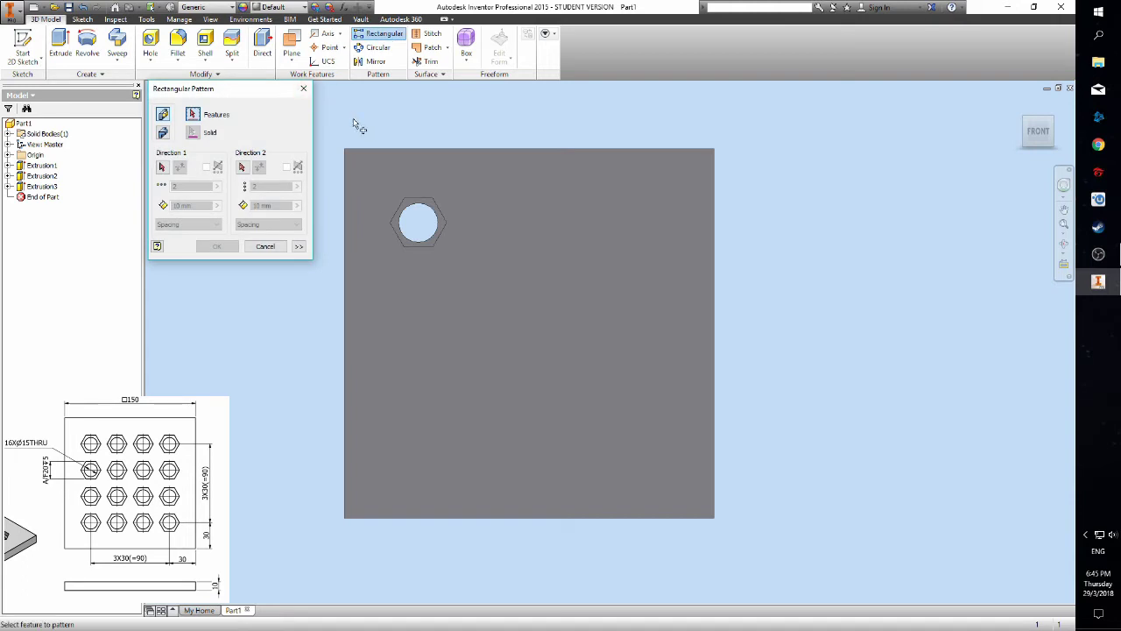
{"action": "left_click", "coordinate": [44, 177]}
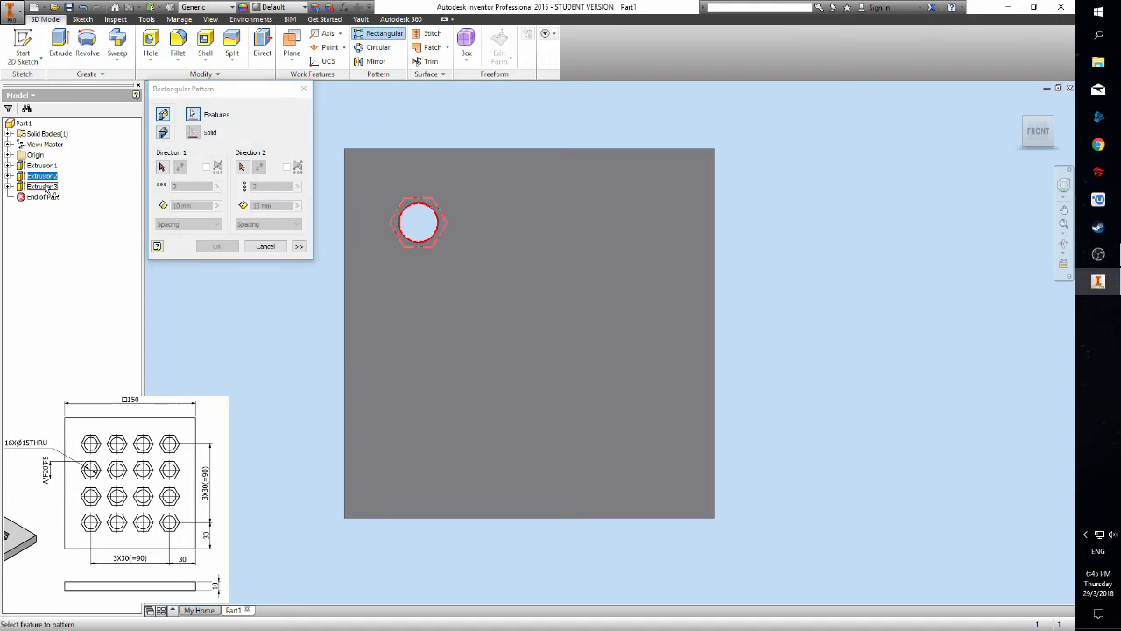
{"action": "left_click", "coordinate": [43, 186]}
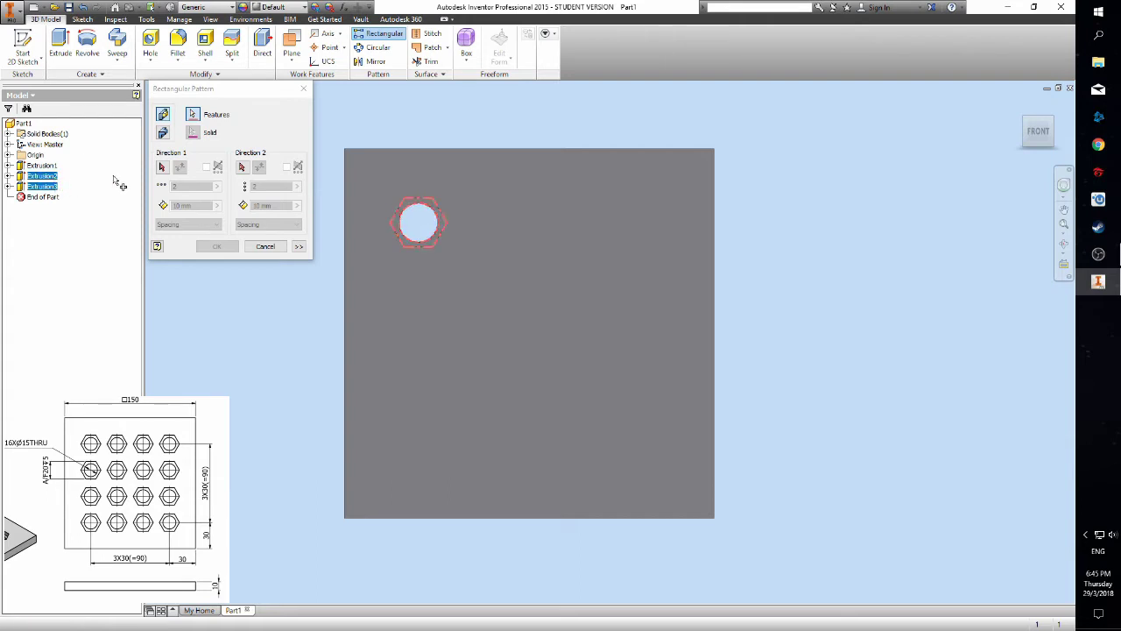
- Define the pattern's first direction along the plate's upper edge, running away from the upper-left corner, with 4 columns spaced 30 mm
{"action": "left_click", "coordinate": [162, 166]}
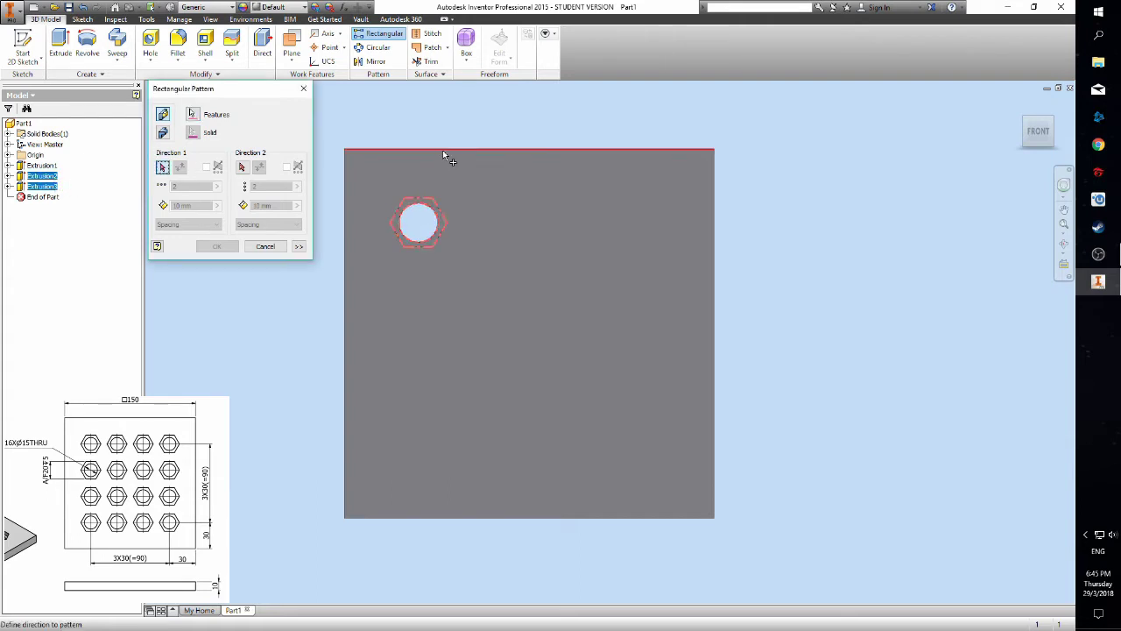
{"action": "left_click", "coordinate": [442, 150]}
{"action": "left_click", "coordinate": [180, 166]}
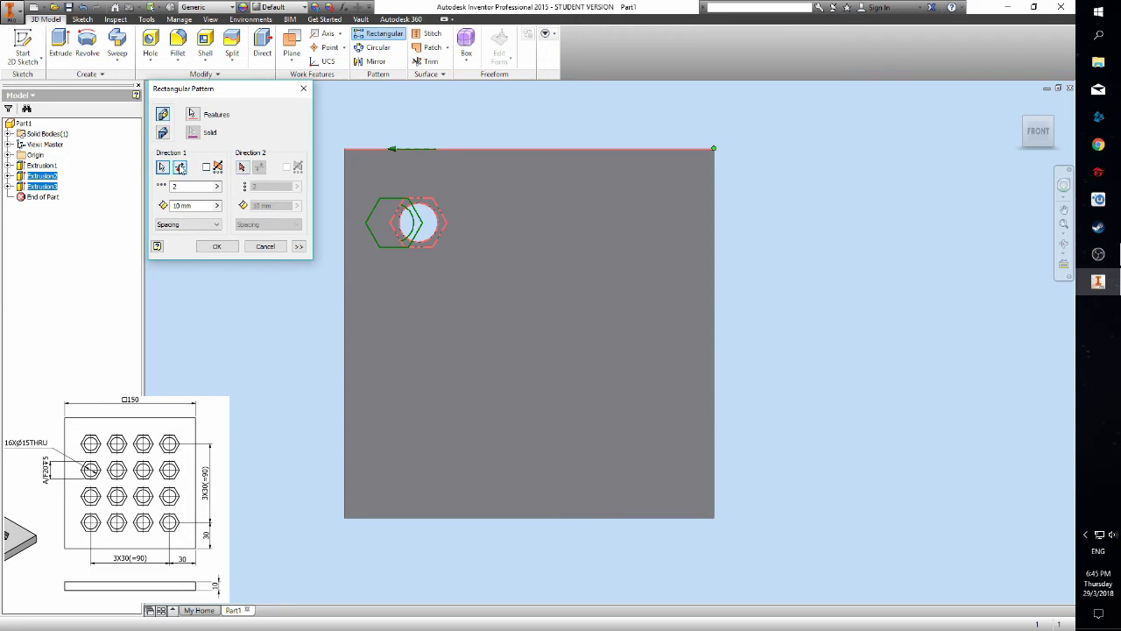
{"action": "double_click", "coordinate": [173, 187]}
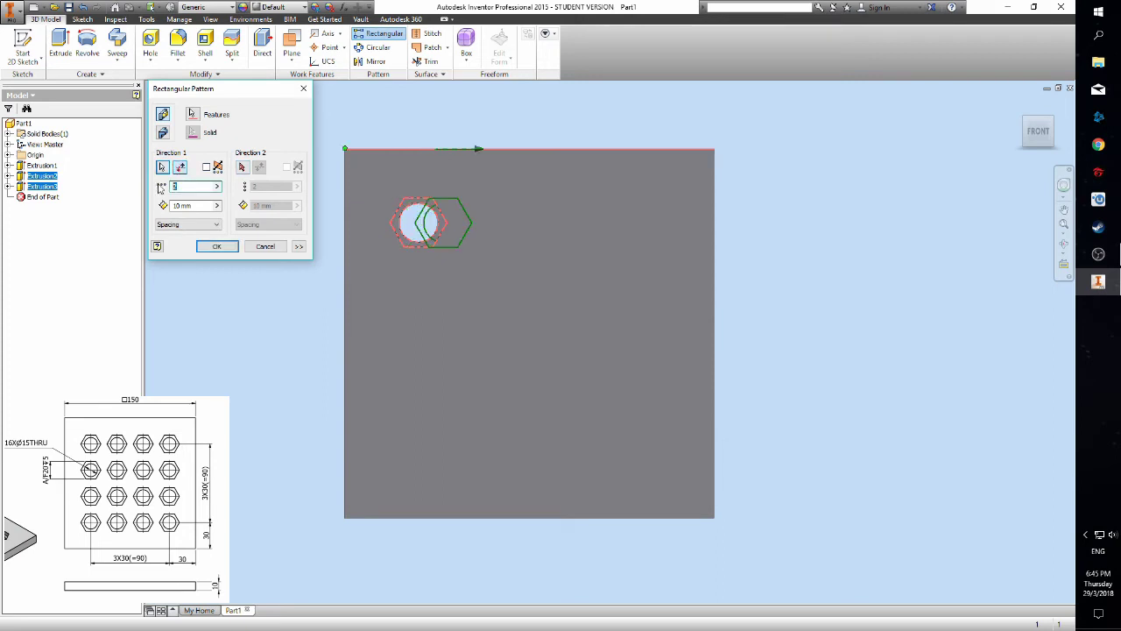
{"action": "type", "text": "4"}
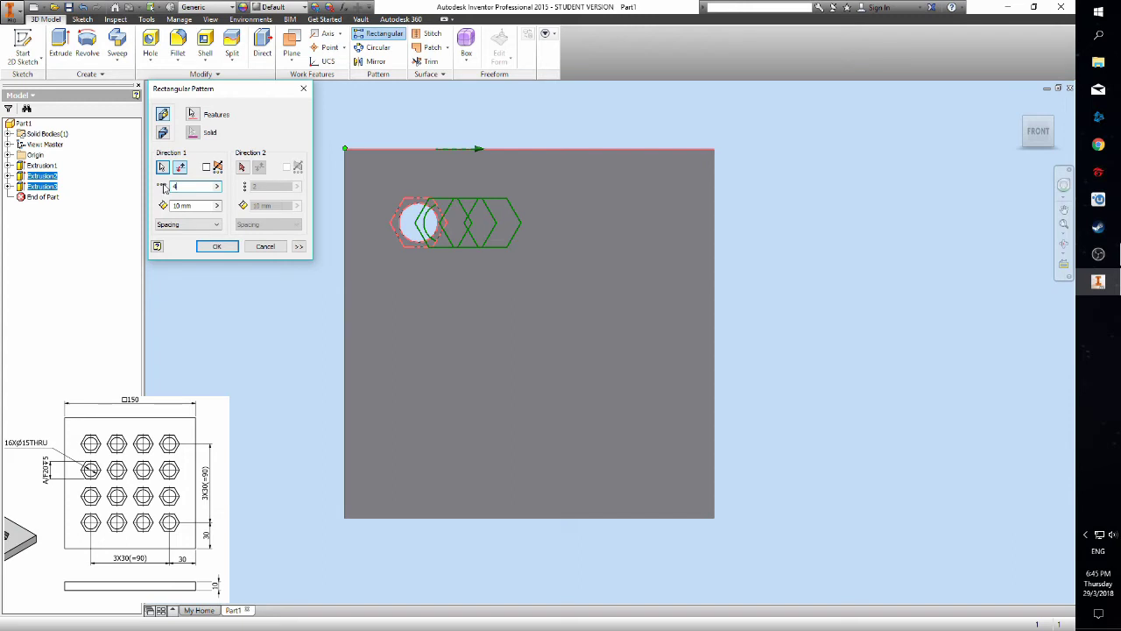
{"action": "key", "text": "Tab"}
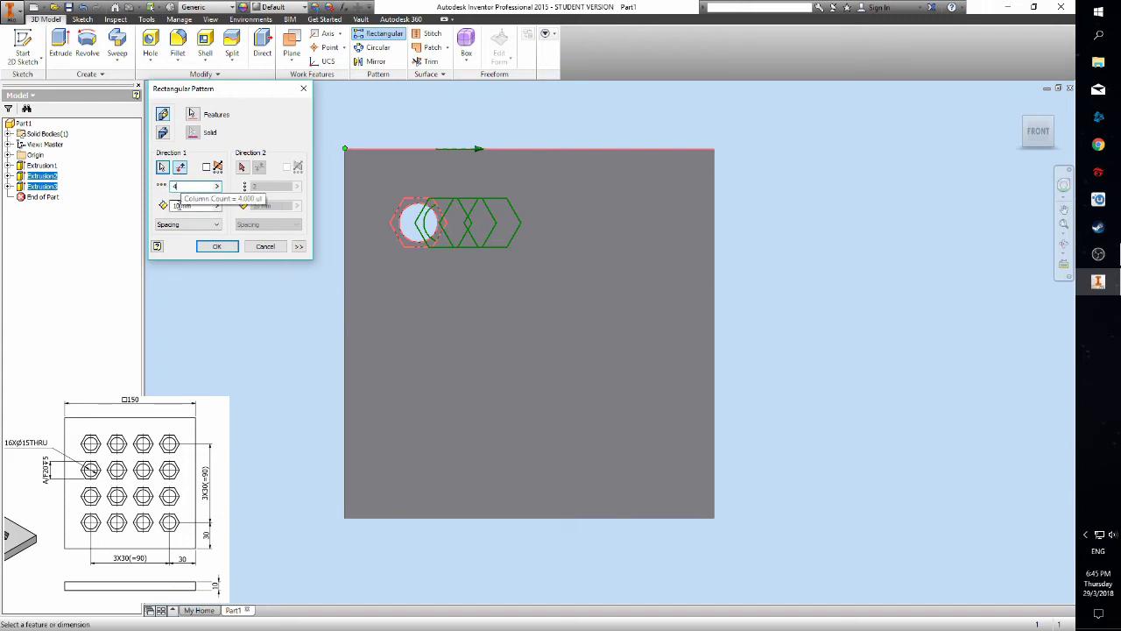
{"action": "type", "text": "30"}
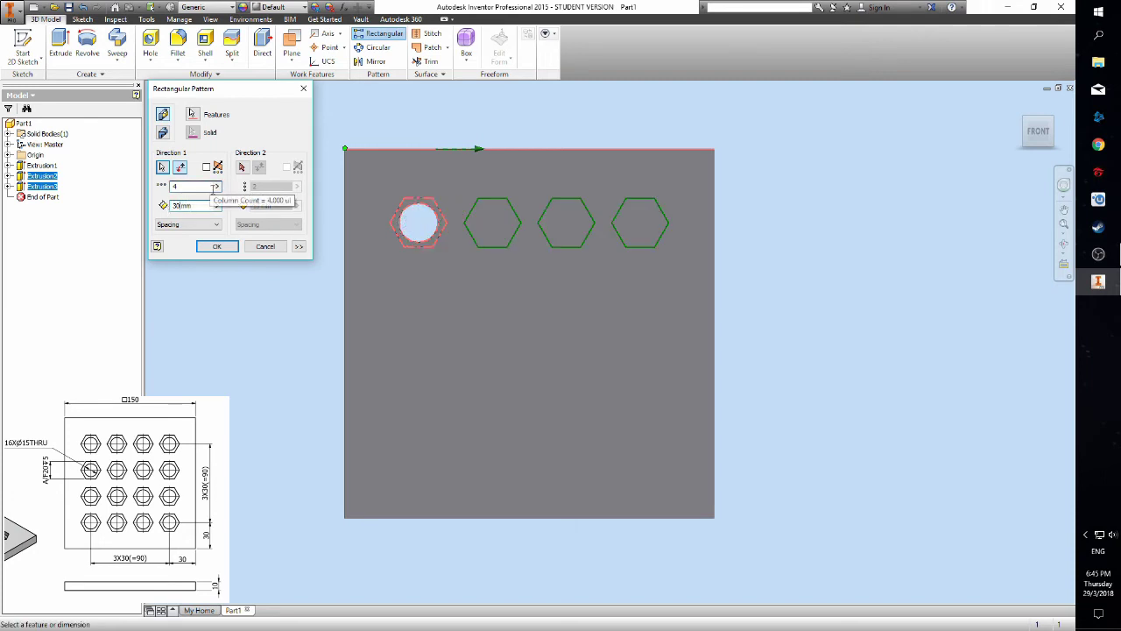
- Define the second direction down the plate's left edge with 4 rows spaced 30 mm and create the pattern
{"action": "left_click", "coordinate": [242, 166]}
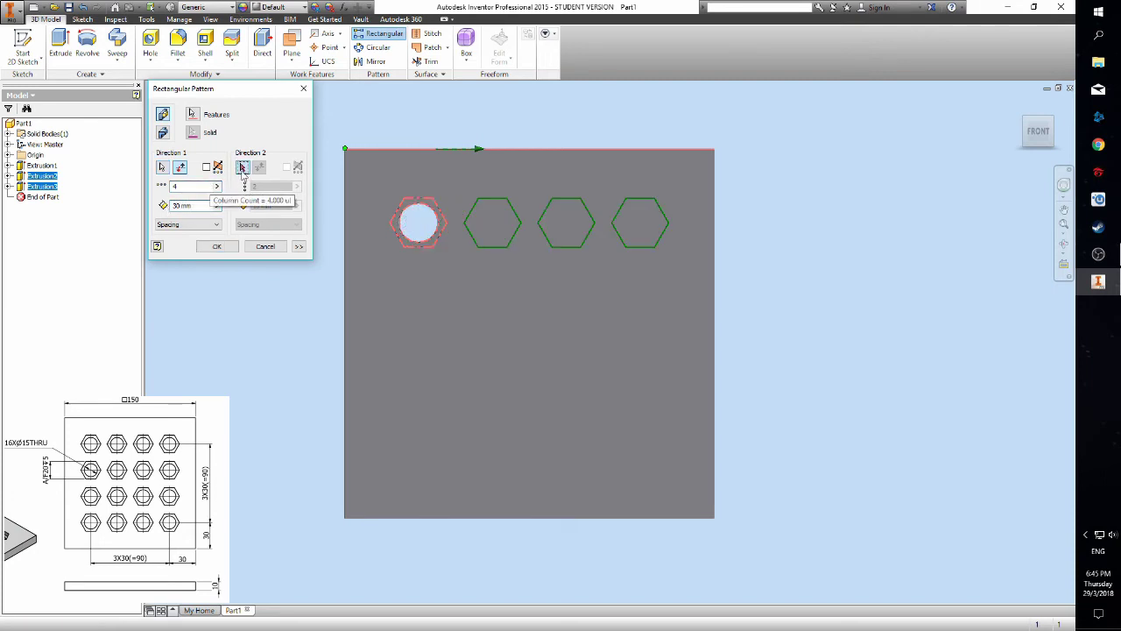
{"action": "left_click", "coordinate": [343, 217]}
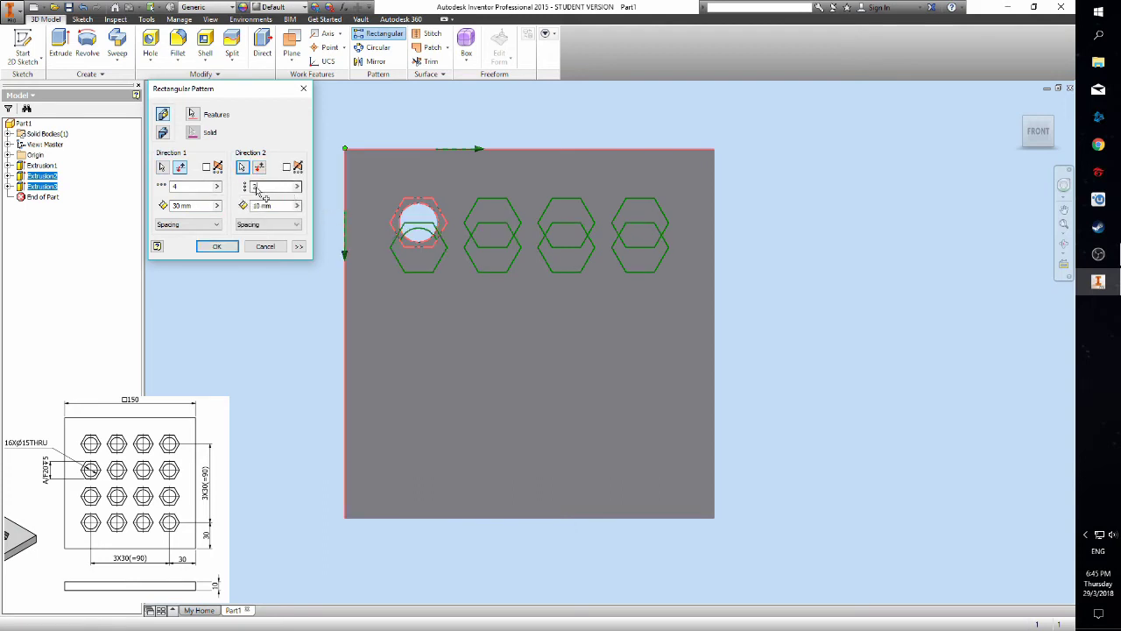
{"action": "type", "text": "4"}
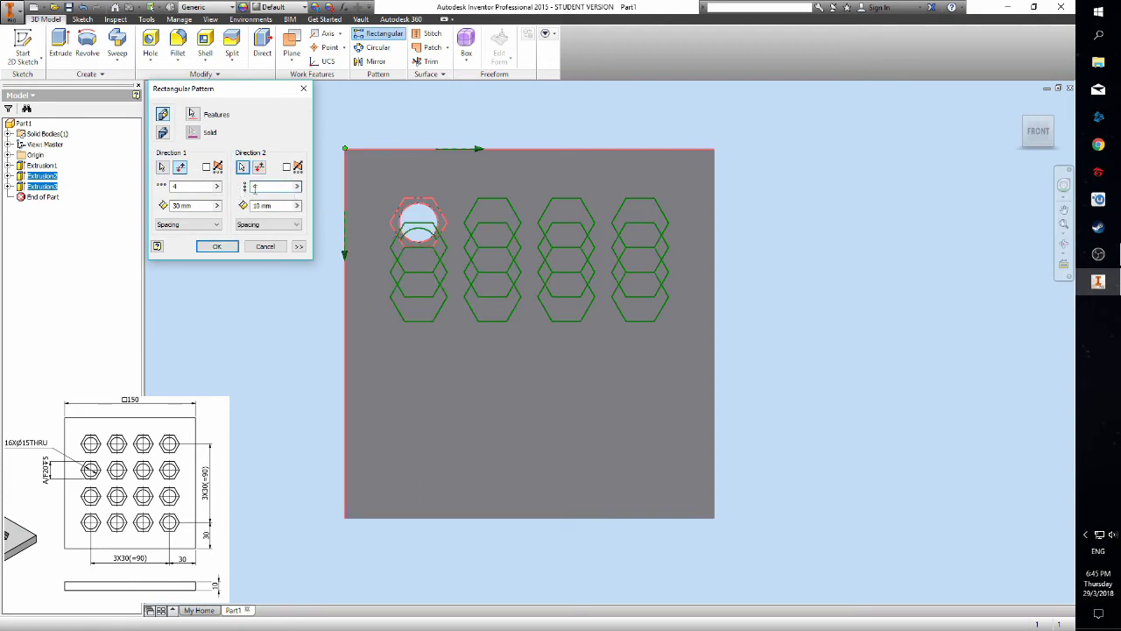
{"action": "double_click", "coordinate": [260, 205]}
{"action": "type", "text": "3"}
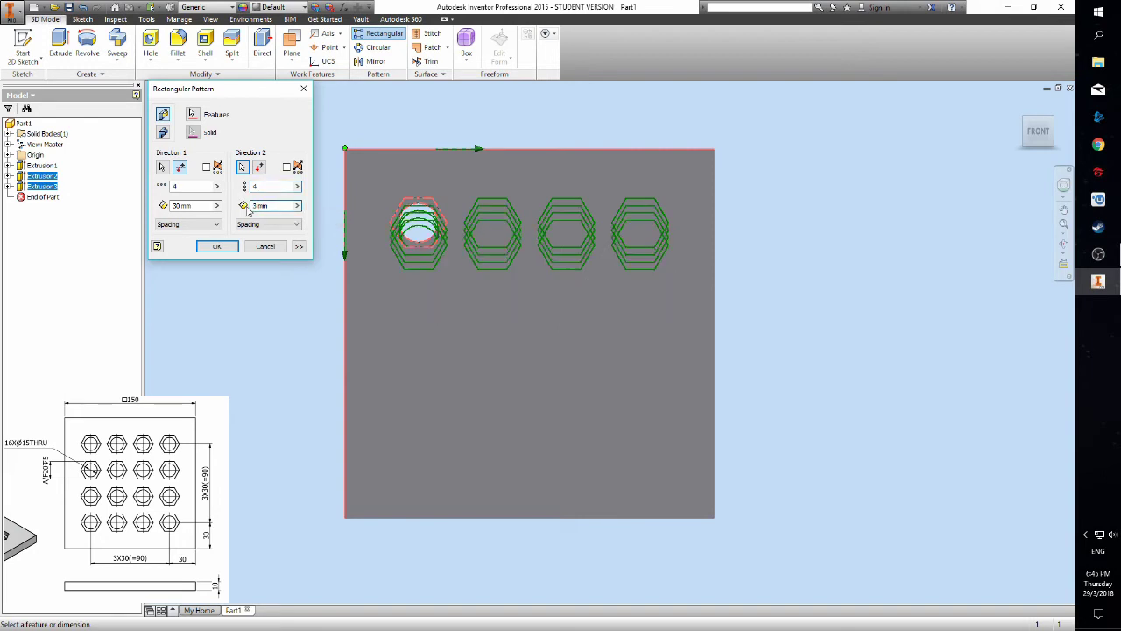
{"action": "type", "text": "0"}
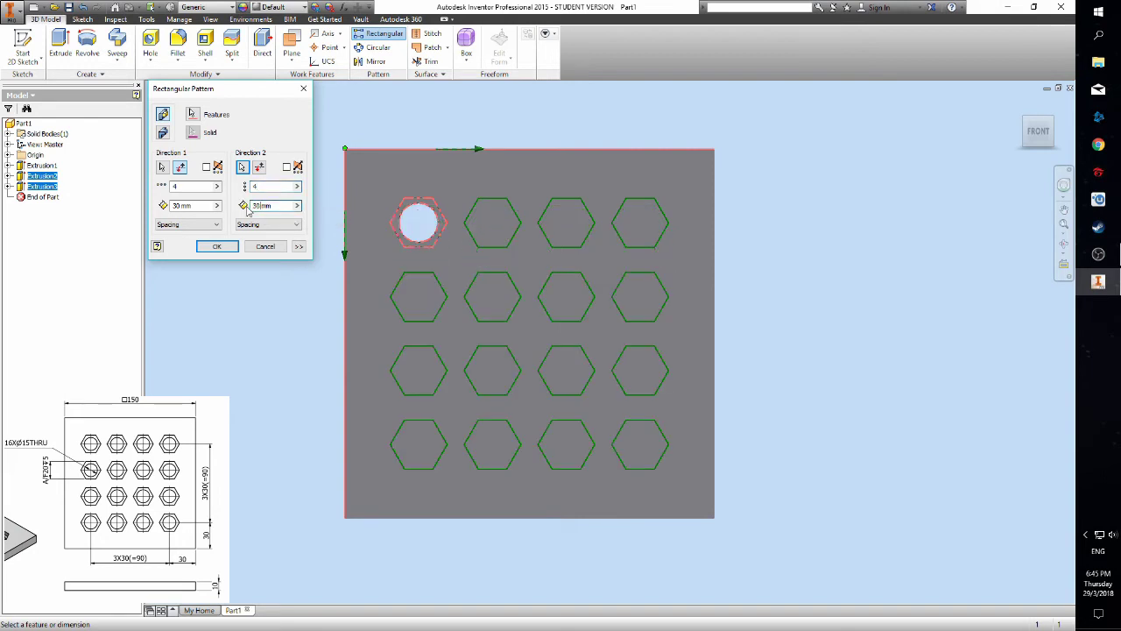
{"action": "left_click", "coordinate": [218, 246]}
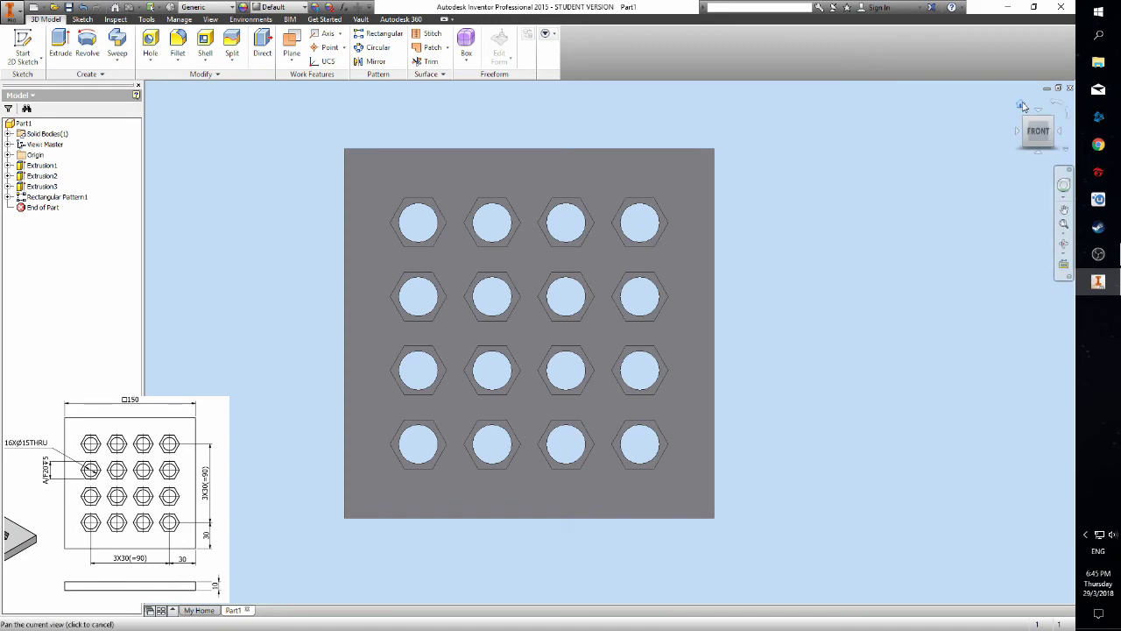
- Return to the home view and zoom out to inspect the whole patterned plate
{"action": "left_click", "coordinate": [1021, 105]}
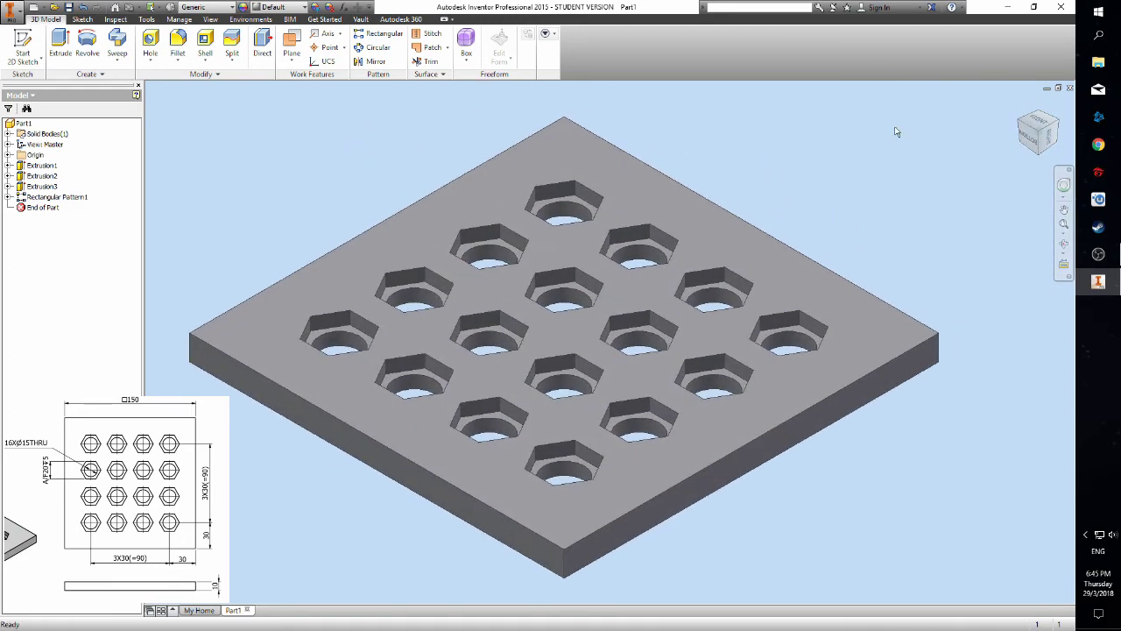
{"action": "scroll", "coordinate": [895, 132], "scroll_direction": "down", "scroll_amount": 2}
{"action": "middle_click_drag", "start_coordinate": [894, 130], "coordinate": [683, 183]}
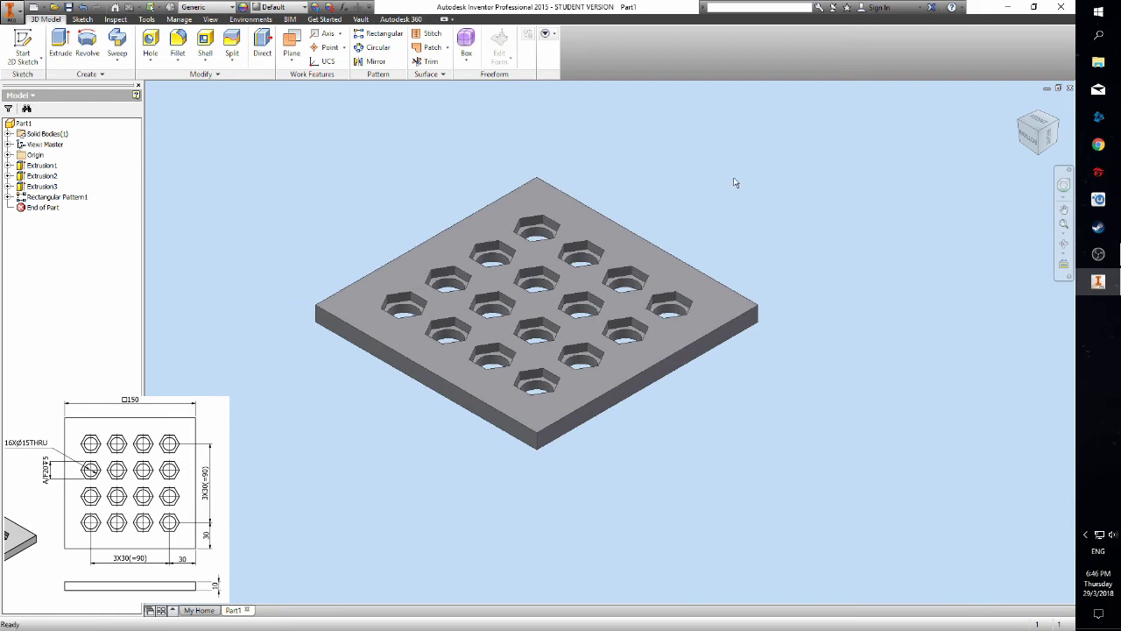
{"action": "left_click", "coordinate": [10, 11]}
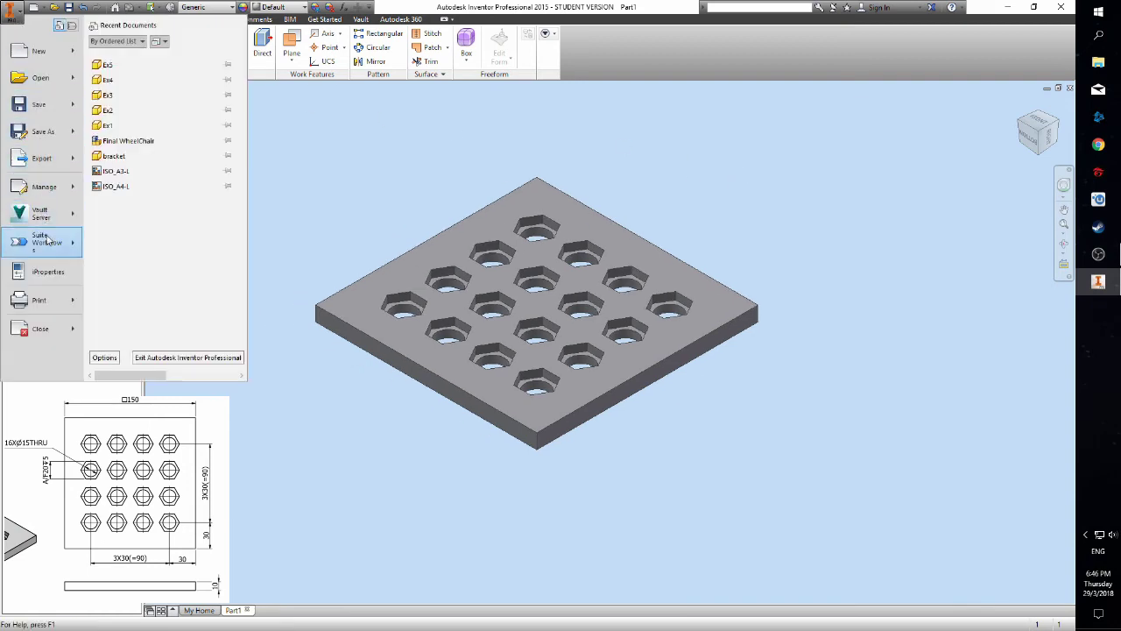
{"action": "left_click", "coordinate": [49, 270]}
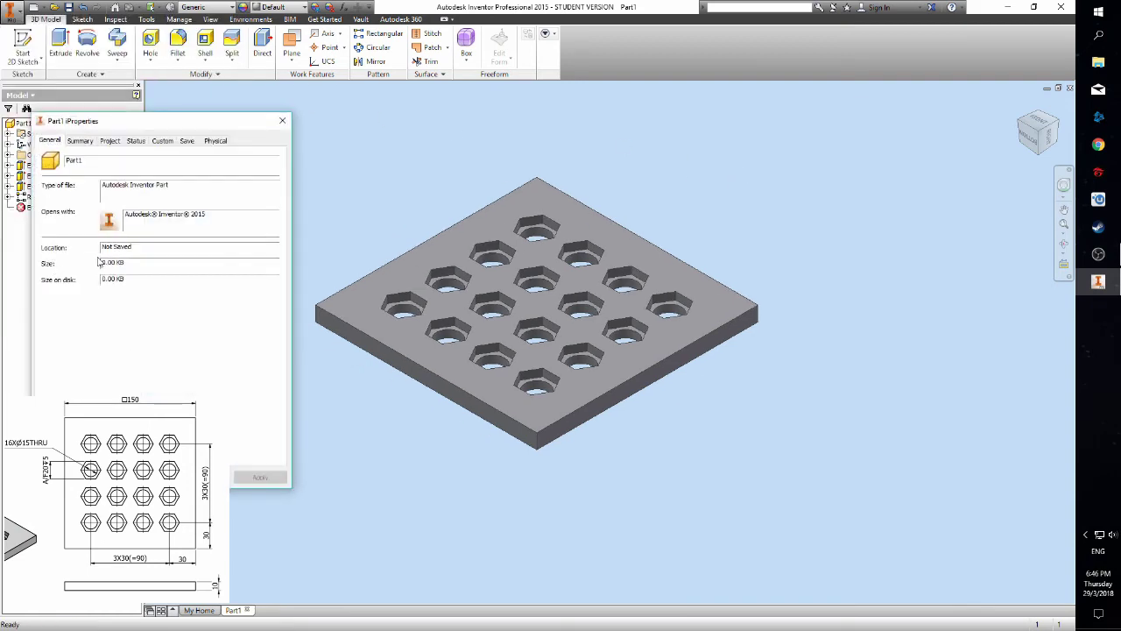
{"action": "left_click", "coordinate": [282, 120]}
- Save the part under the file name Ex6 in the Exercise 6 folder
{"action": "left_click", "coordinate": [11, 10]}
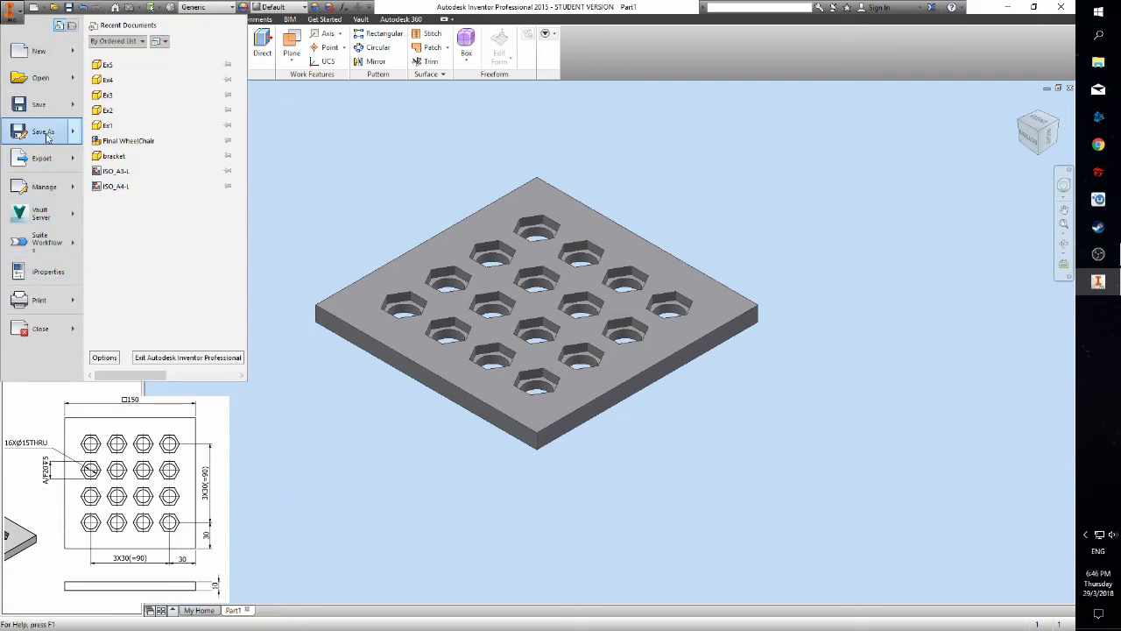
{"action": "key", "text": "Escape"}
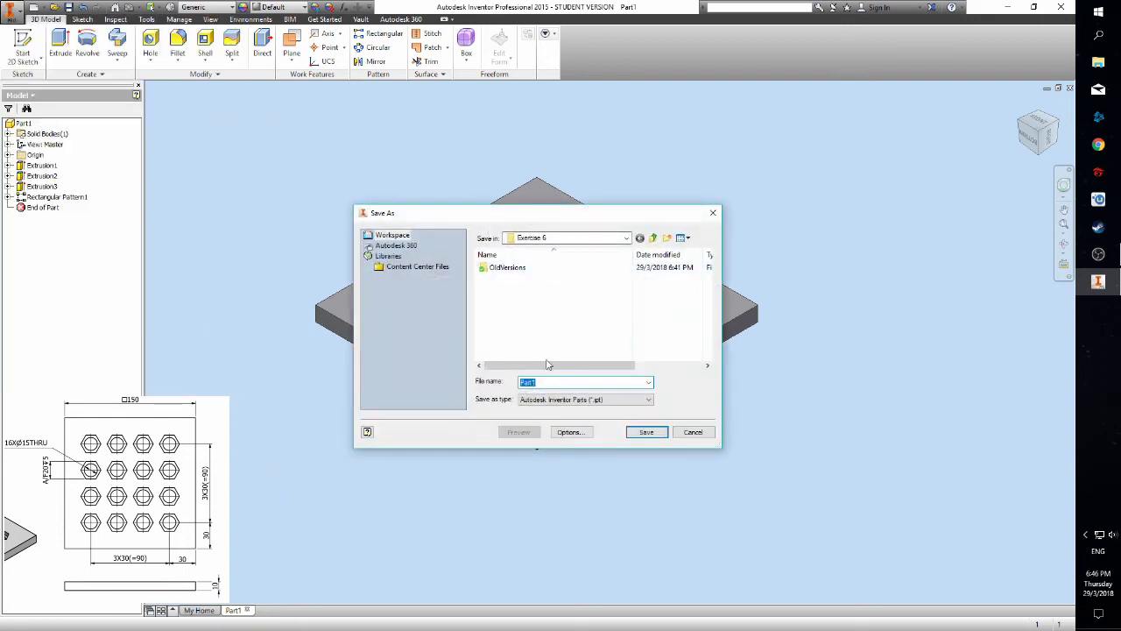
{"action": "type", "text": "Ex"}
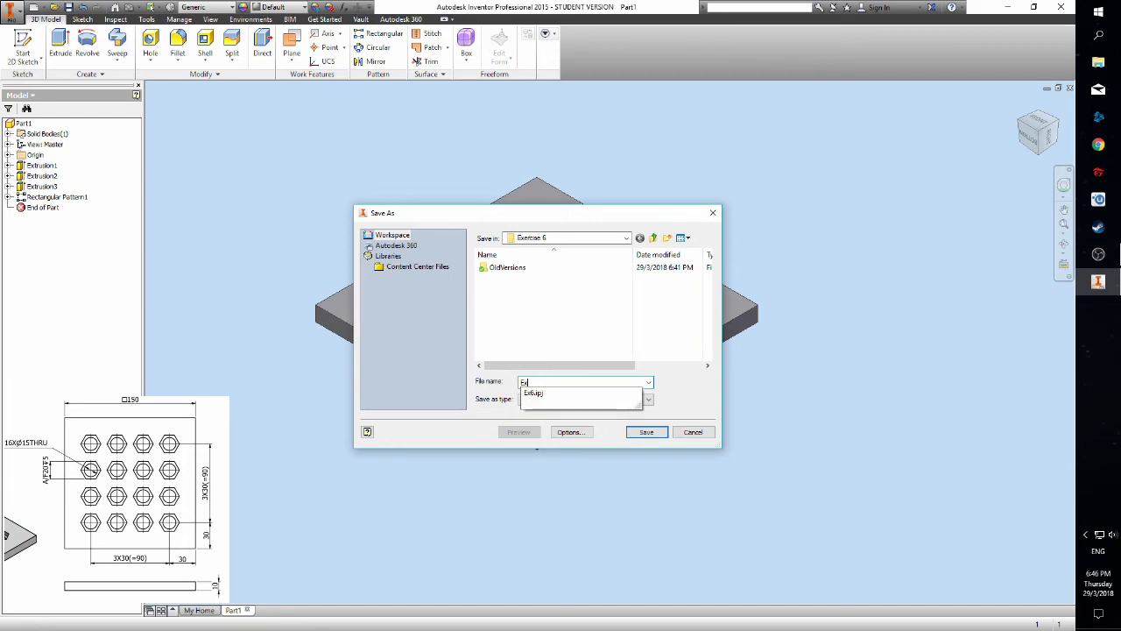
{"action": "type", "text": "6"}
{"action": "left_click", "coordinate": [639, 432]}
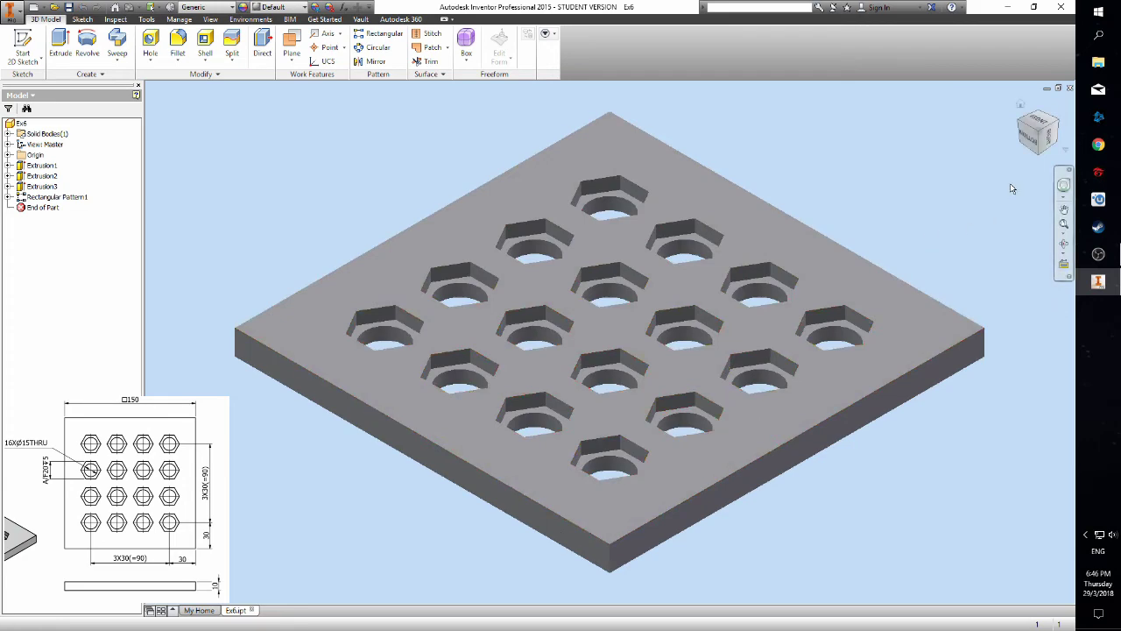
- Redefine the plate's bottom edge view as the Front view and return to the home view
{"action": "left_click", "coordinate": [1034, 151]}
{"action": "right_click", "coordinate": [1036, 133]}
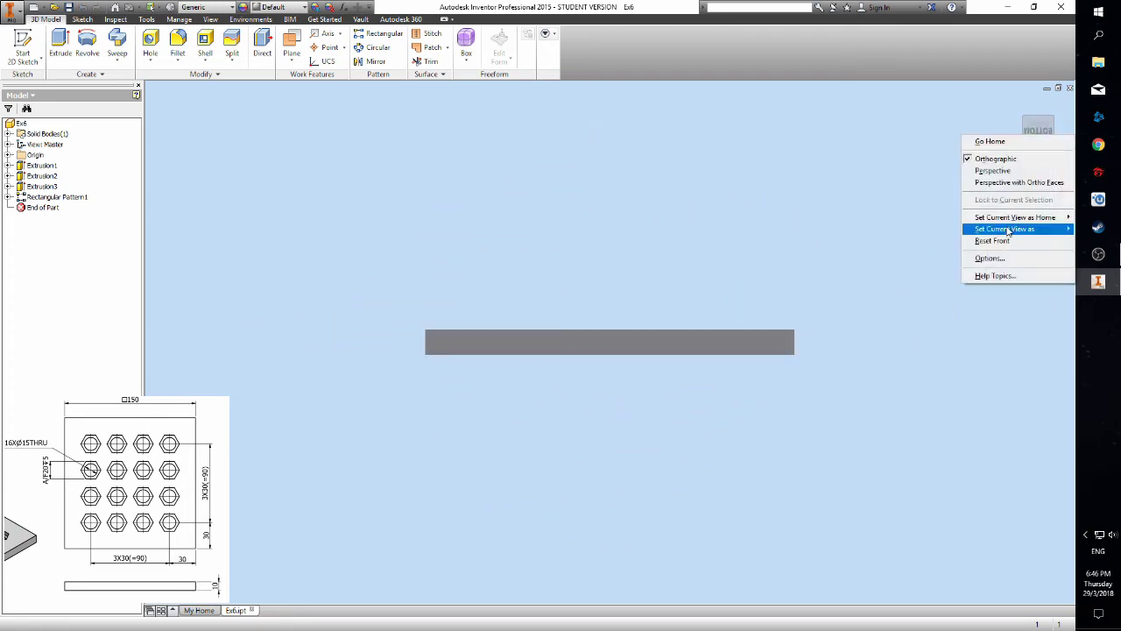
{"action": "mouse_move", "coordinate": [1007, 230]}
{"action": "left_click", "coordinate": [1094, 240]}
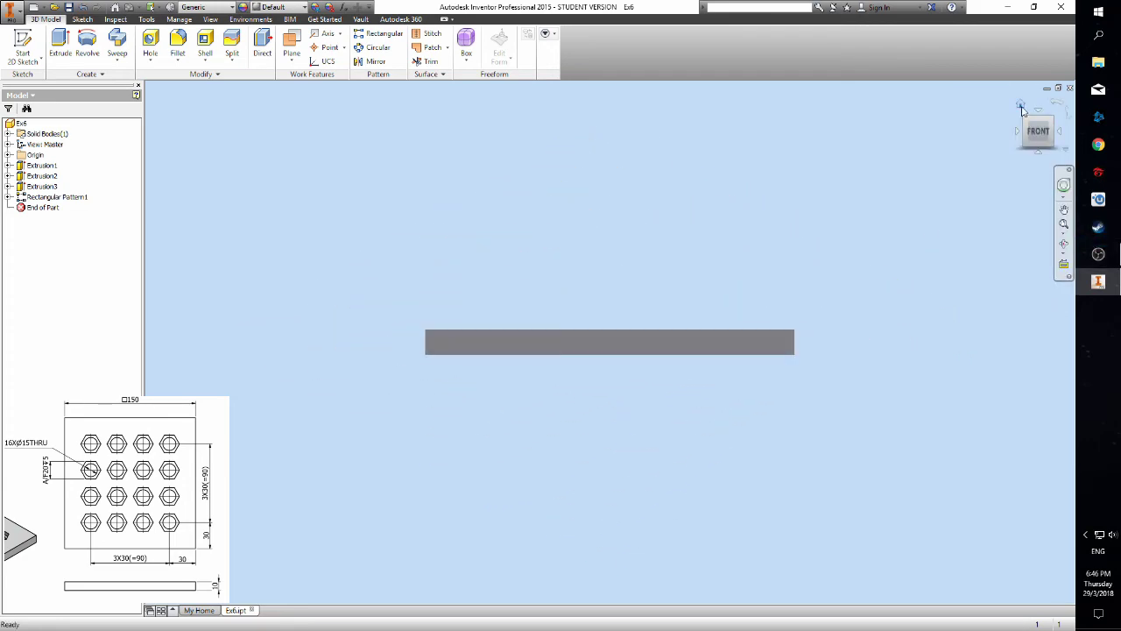
{"action": "left_click", "coordinate": [1020, 105]}
- Assign Aluminum 6061 as the part's material in the physical iProperties
{"action": "left_click", "coordinate": [11, 10]}
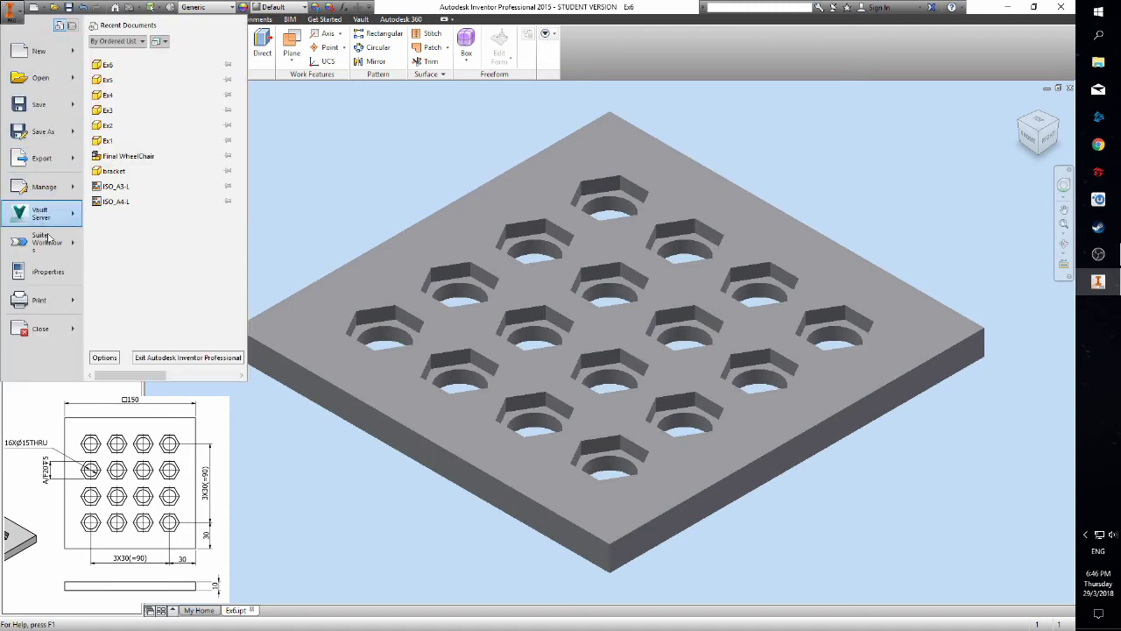
{"action": "left_click", "coordinate": [51, 269]}
{"action": "left_click", "coordinate": [585, 155]}
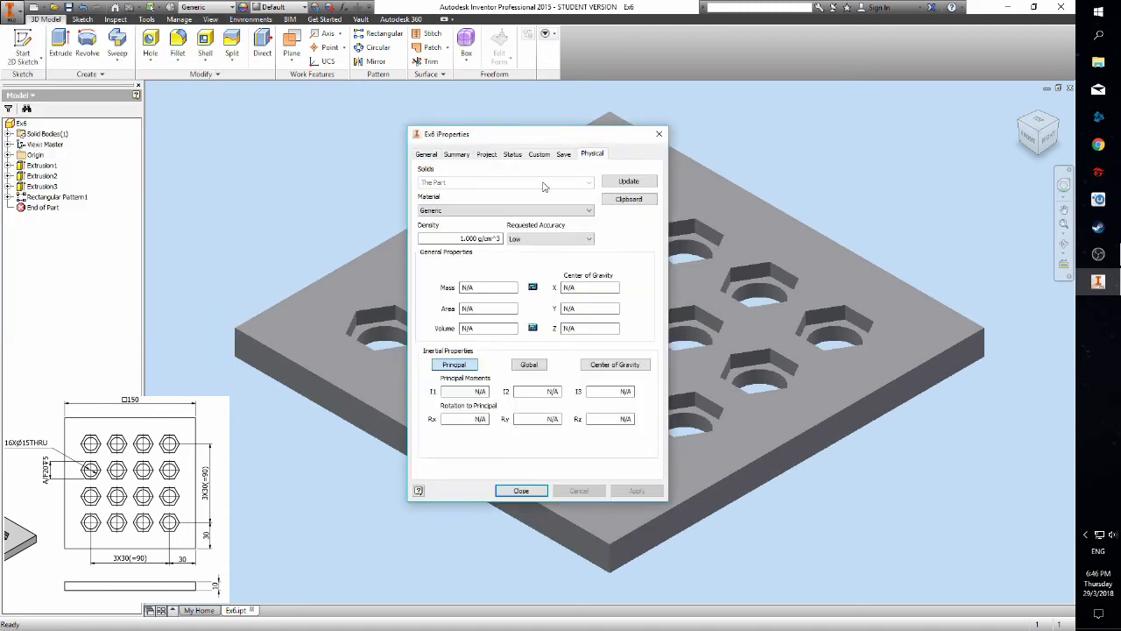
{"action": "left_click", "coordinate": [516, 212]}
{"action": "scroll", "coordinate": [517, 237], "scroll_direction": "up", "scroll_amount": 5}
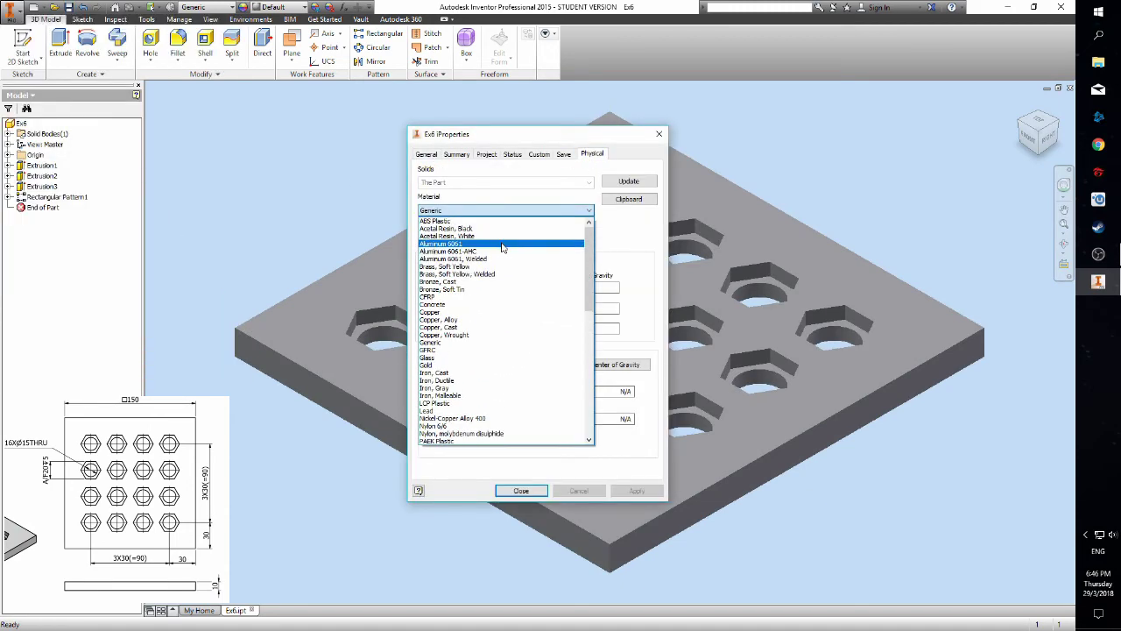
{"action": "left_click", "coordinate": [524, 244]}
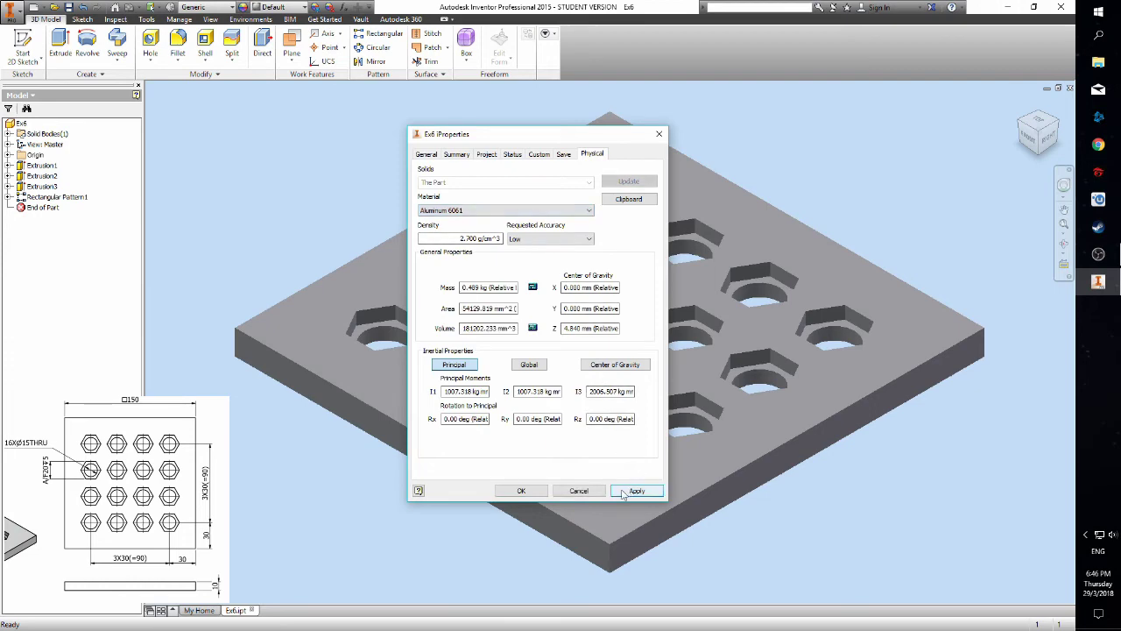
{"action": "left_click", "coordinate": [521, 490]}
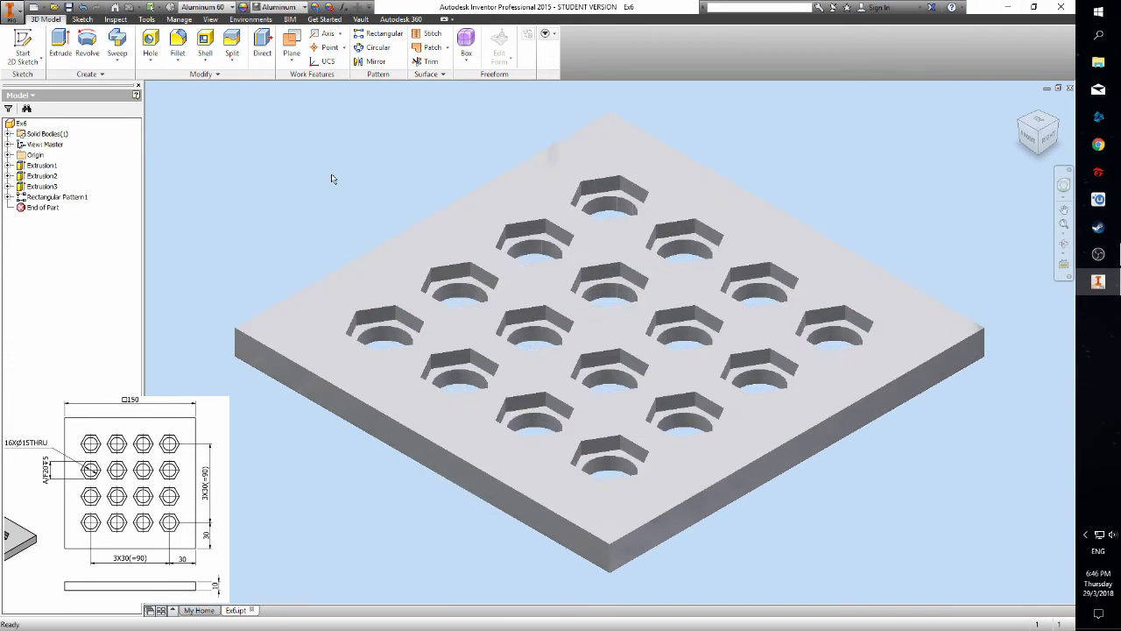
- Reopen the part's iProperties and check the physical properties, including mass, area and volume
{"action": "left_click", "coordinate": [10, 10]}
{"action": "left_click", "coordinate": [39, 259]}
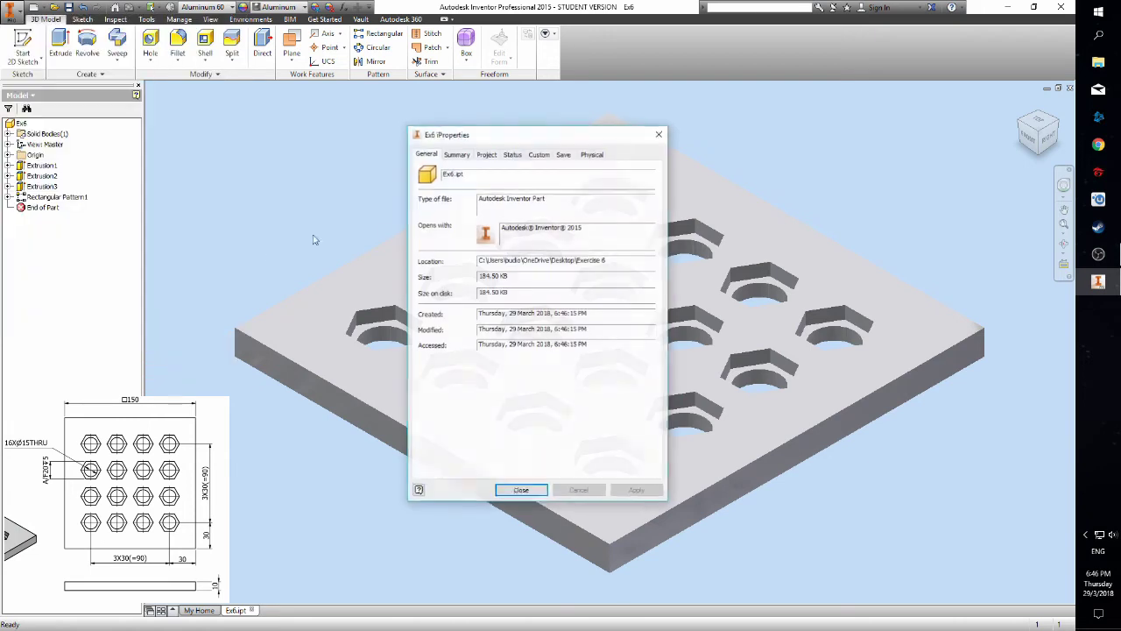
{"action": "left_click", "coordinate": [591, 154]}
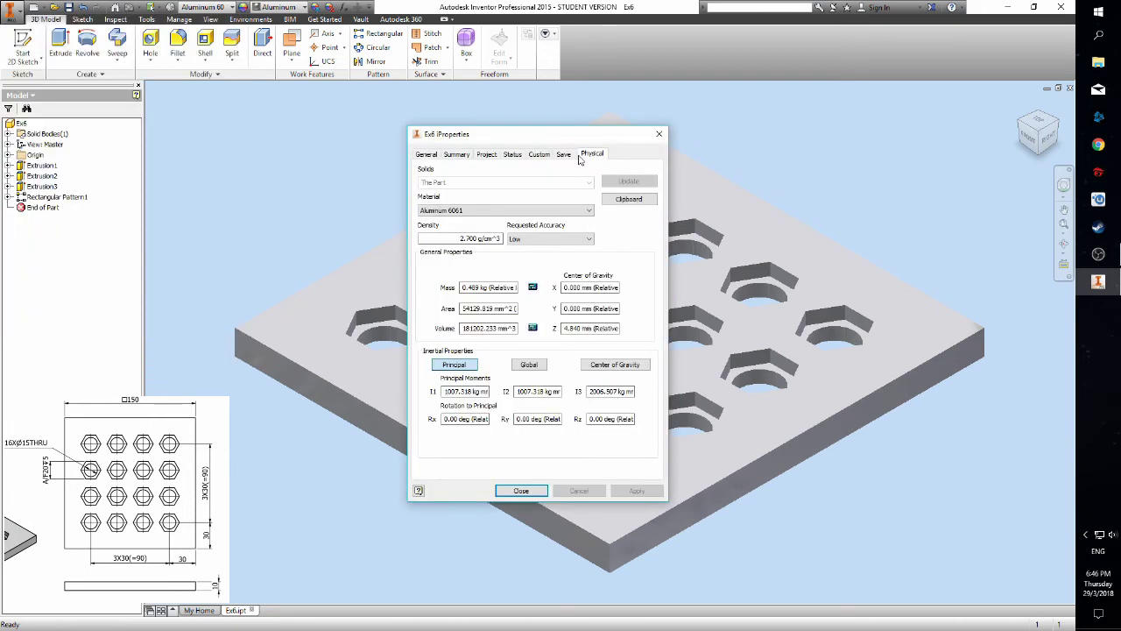
- Check the volume in the physical iProperties, close them, and inspect the dimensions of the hexagonal pocket's sketch
{"action": "left_click", "coordinate": [465, 328]}
{"action": "left_click", "coordinate": [521, 491]}
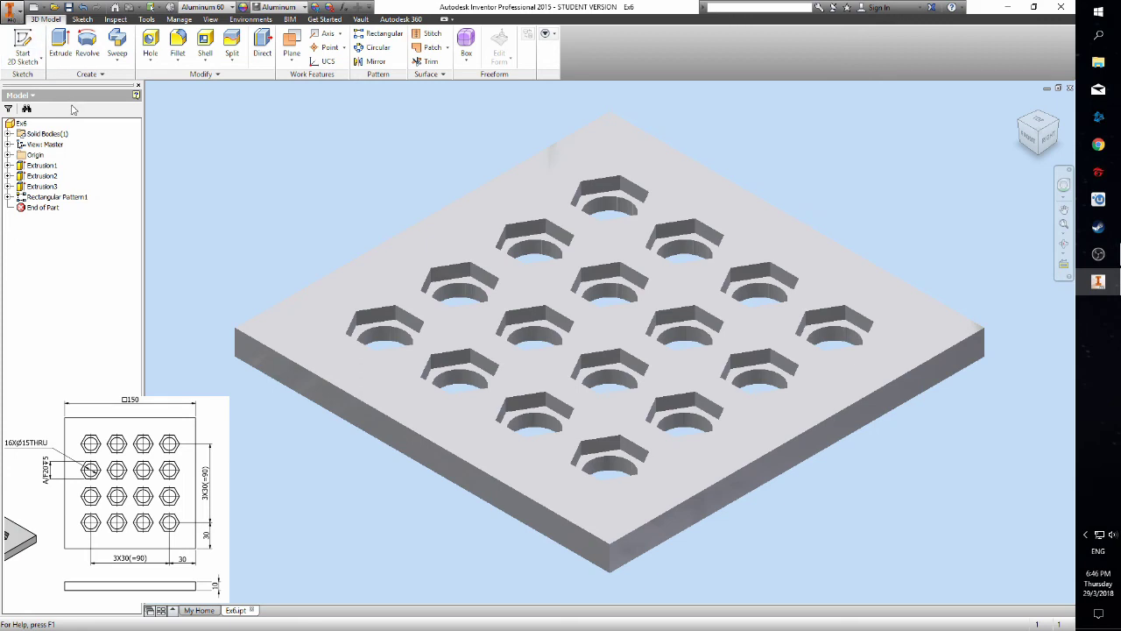
{"action": "left_click", "coordinate": [8, 176]}
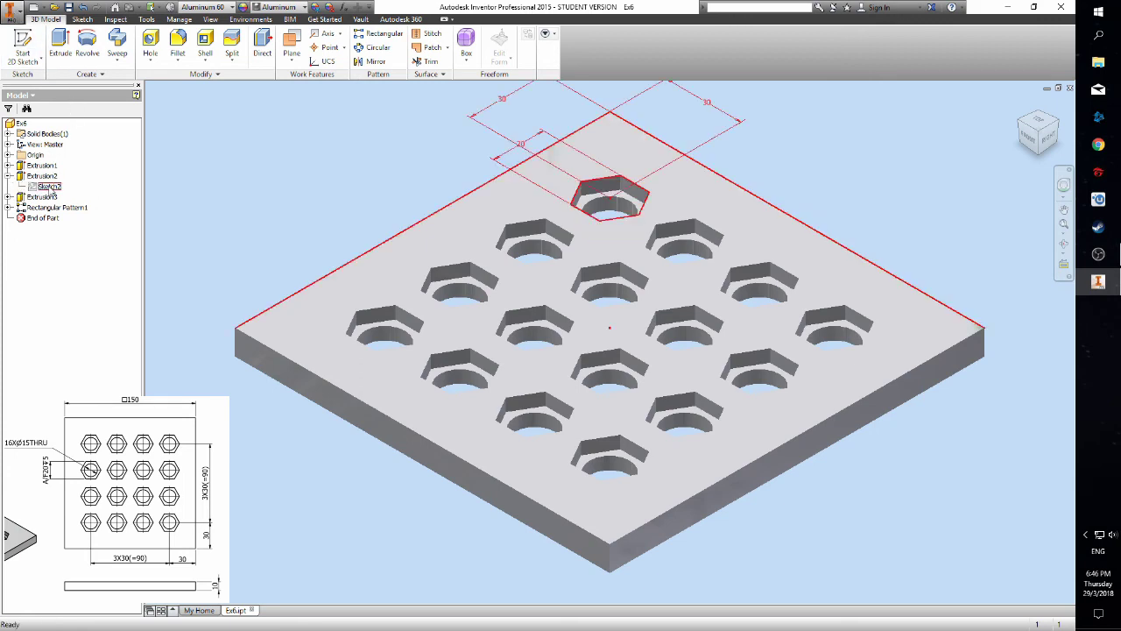
{"action": "left_click", "coordinate": [8, 176]}
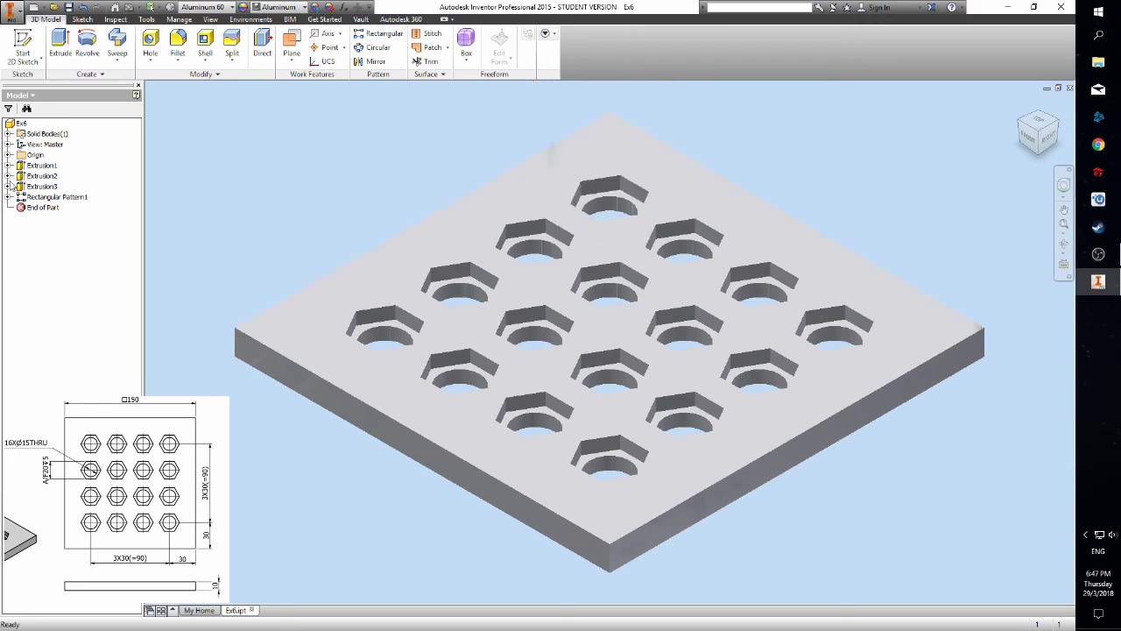
- Edit the through hole's sketch under Extrusion3, set the circle's diameter to 15 mm and finish the sketch
{"action": "left_click", "coordinate": [8, 186]}
{"action": "double_click", "coordinate": [47, 197]}
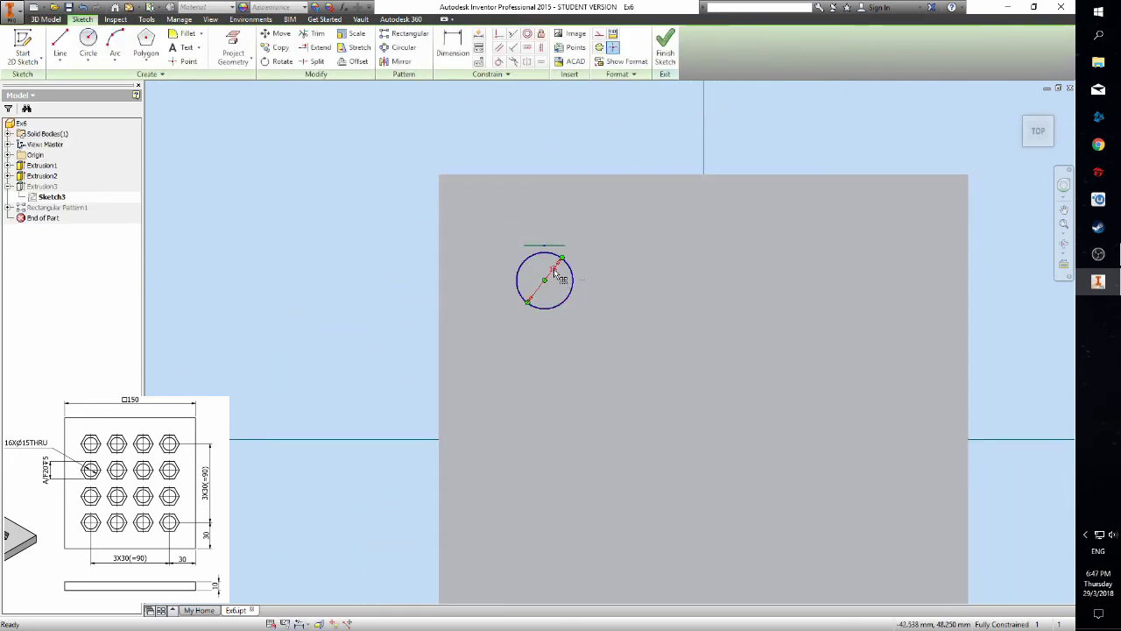
{"action": "double_click", "coordinate": [555, 273]}
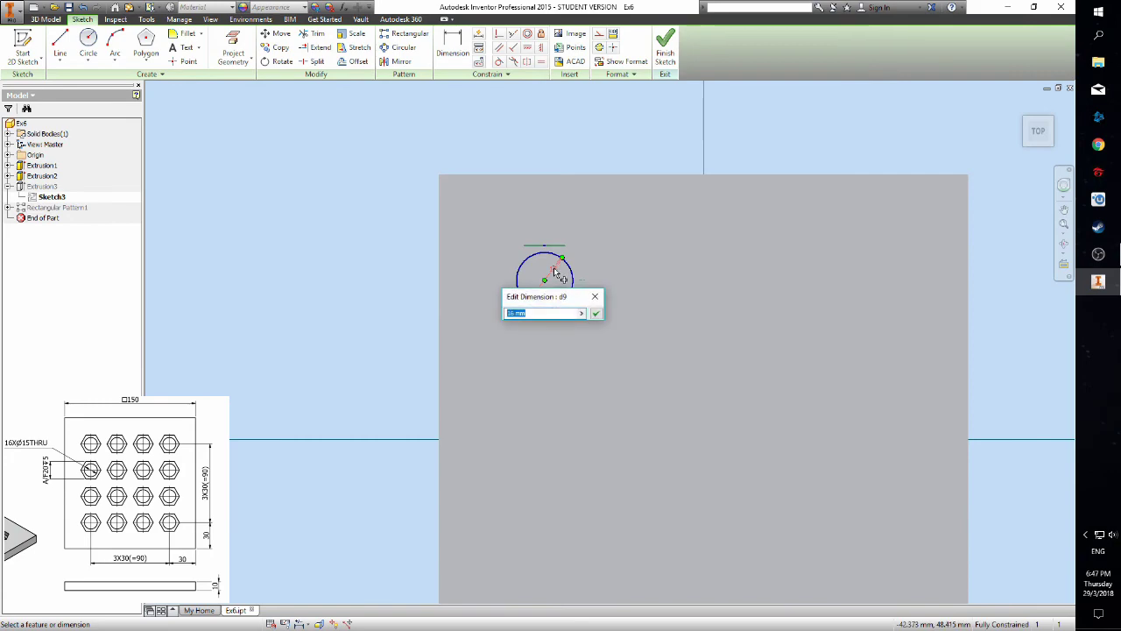
{"action": "type", "text": "15"}
{"action": "key", "text": "Return"}
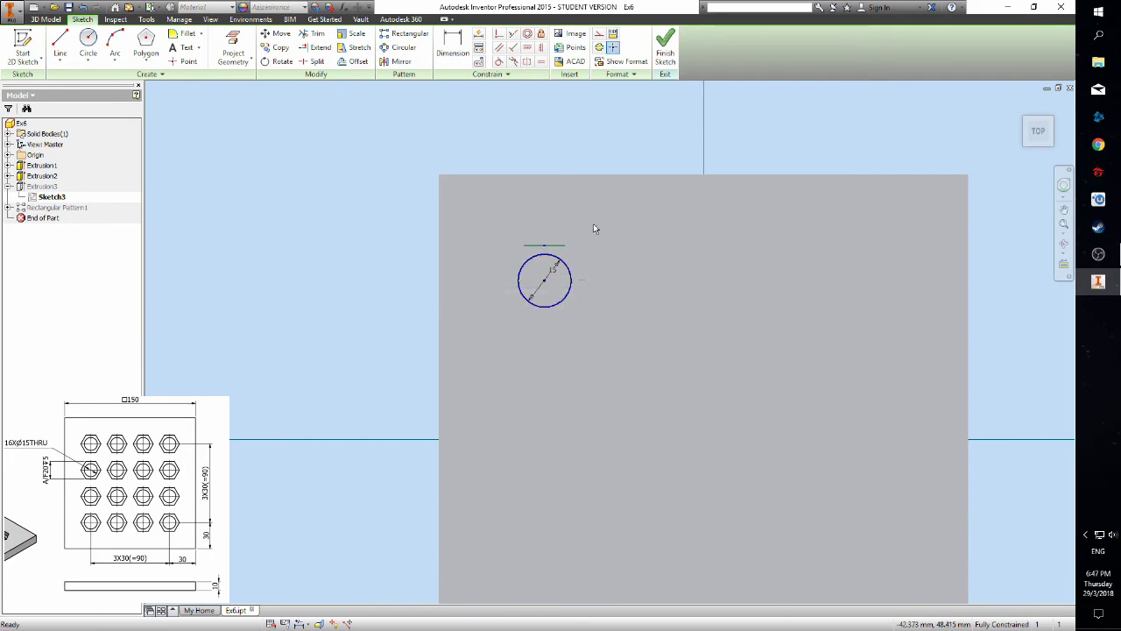
{"action": "left_click", "coordinate": [664, 48]}
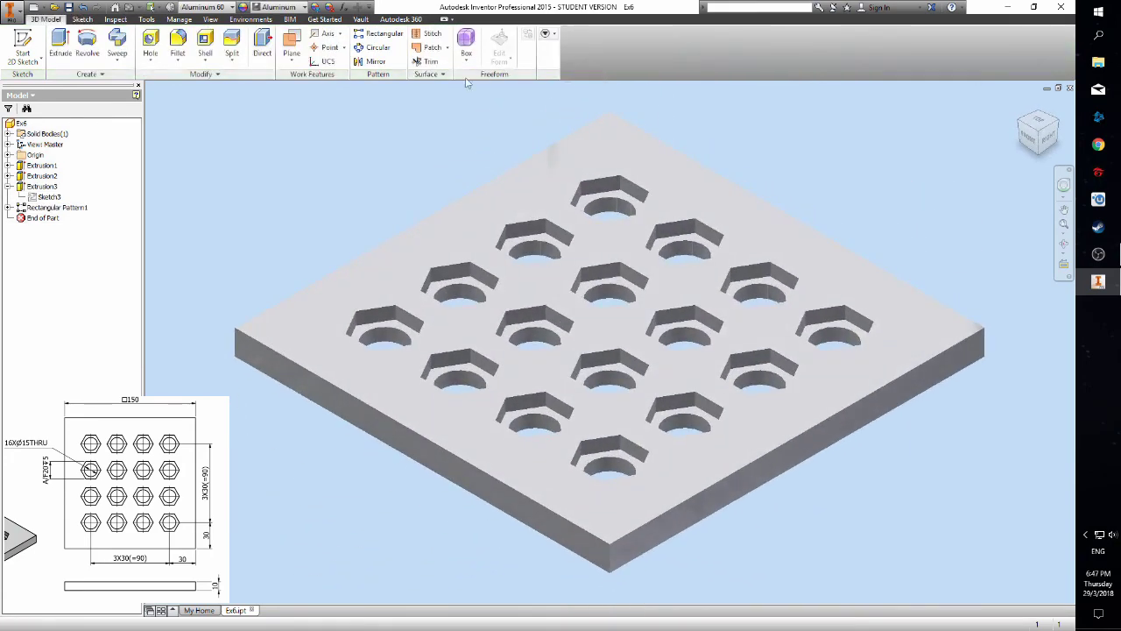
- Reopen the part's iProperties, update the physical properties with Aluminum 6061 as the material, and close the properties
{"action": "left_click", "coordinate": [18, 12]}
{"action": "left_click", "coordinate": [48, 272]}
{"action": "left_click", "coordinate": [591, 154]}
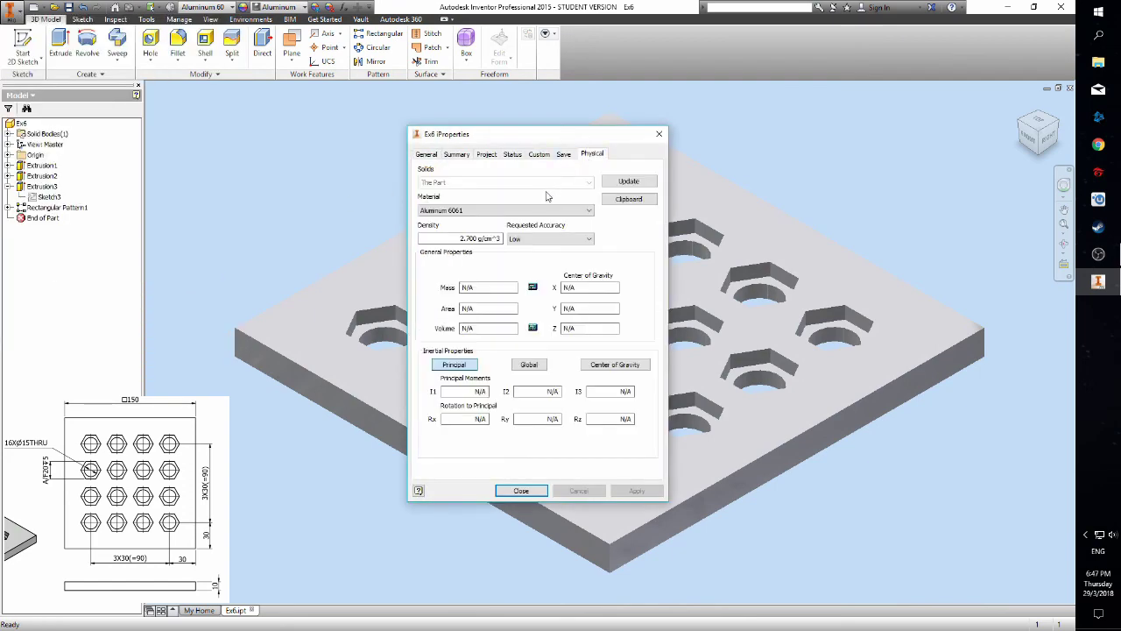
{"action": "left_click", "coordinate": [518, 212]}
{"action": "left_click", "coordinate": [517, 212]}
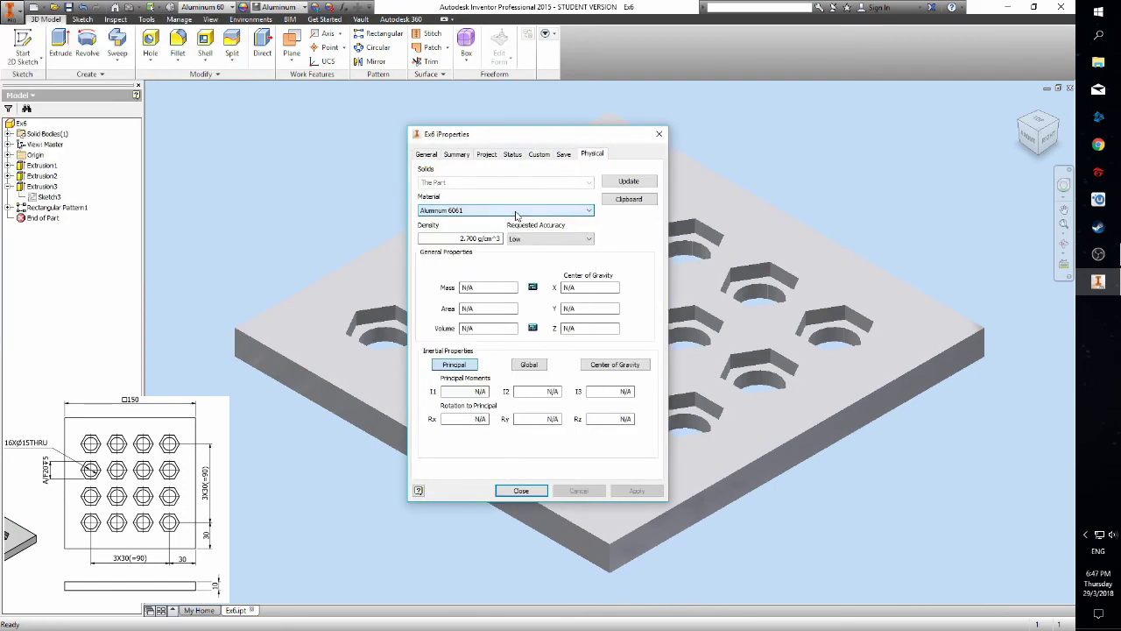
{"action": "left_click", "coordinate": [636, 184]}
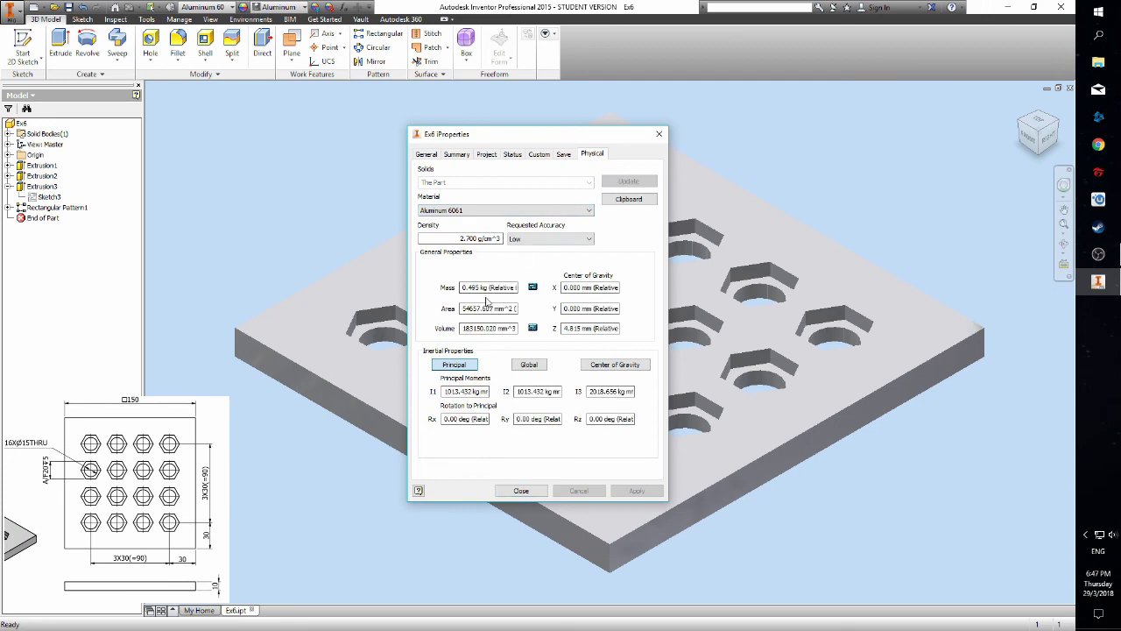
{"action": "left_click", "coordinate": [519, 490]}
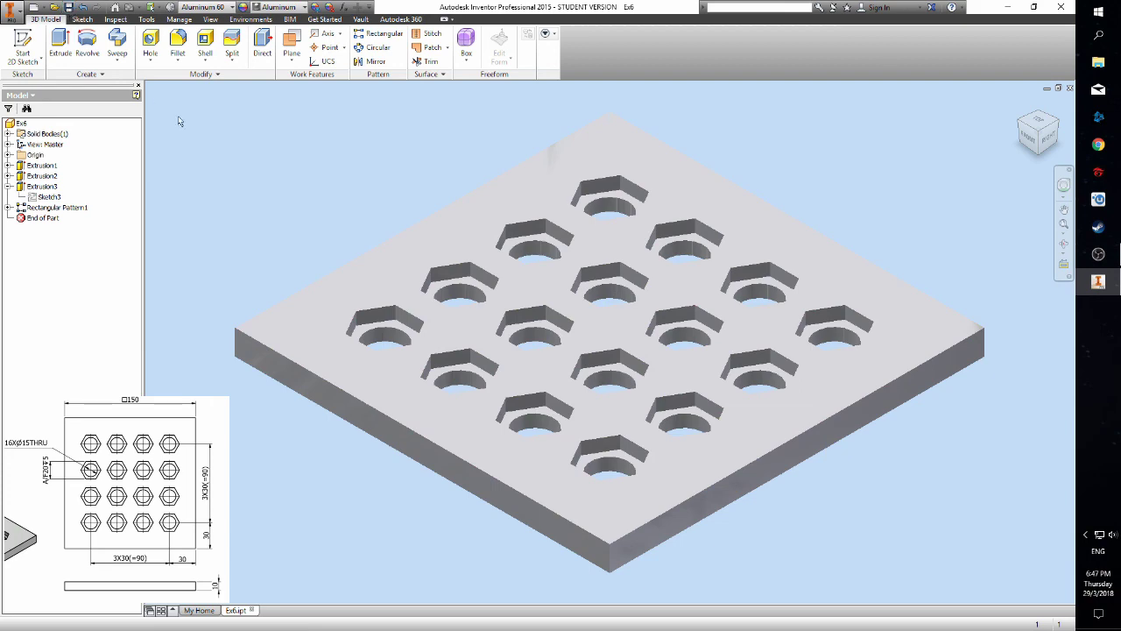
{"action": "scroll", "coordinate": [452, 175], "scroll_direction": "down", "scroll_amount": 3}
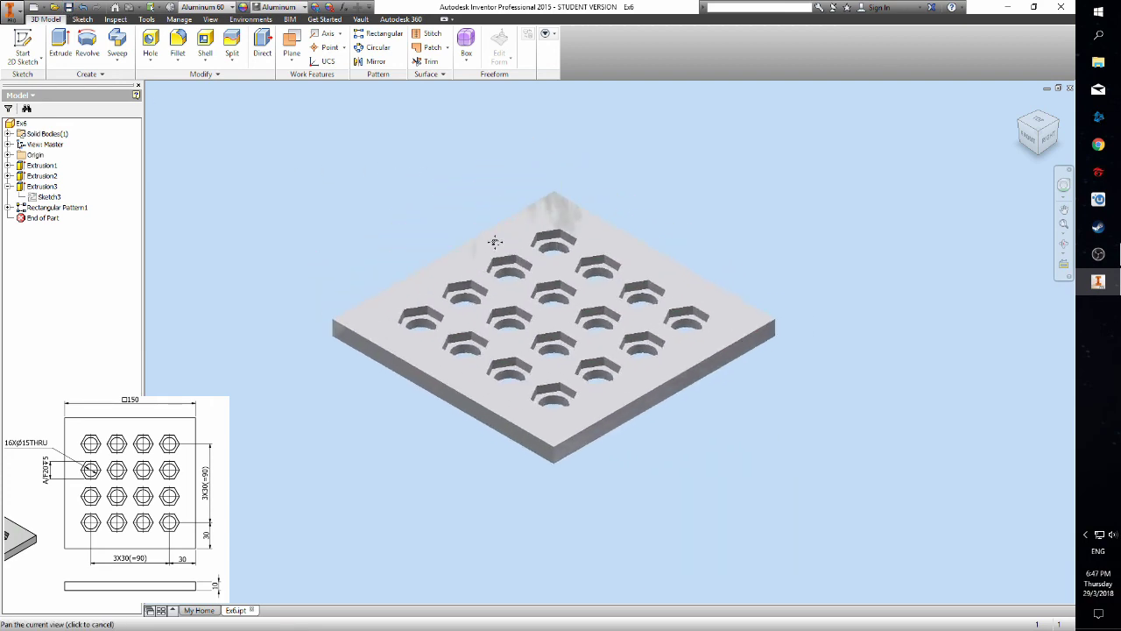